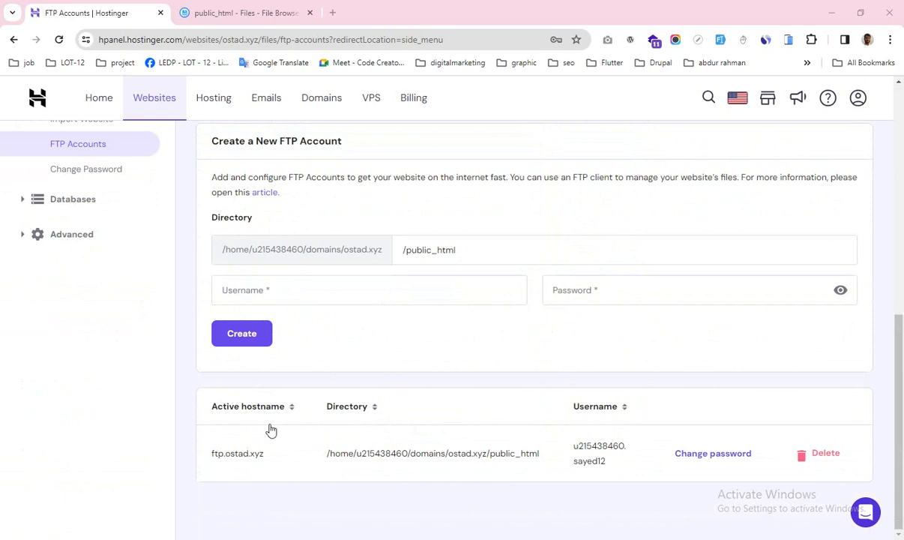
Step: Delete the extra FTP account on ftp.ostad.xyz and confirm the deletion
{"action": "scroll", "coordinate": [298, 432], "scroll_direction": "up", "scroll_amount": 1}
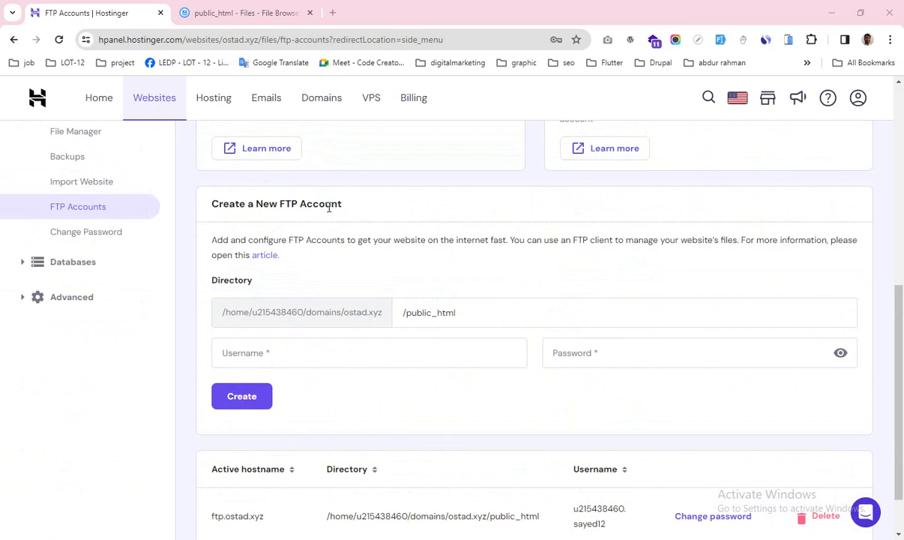
{"action": "scroll", "coordinate": [430, 365], "scroll_direction": "down", "scroll_amount": 1}
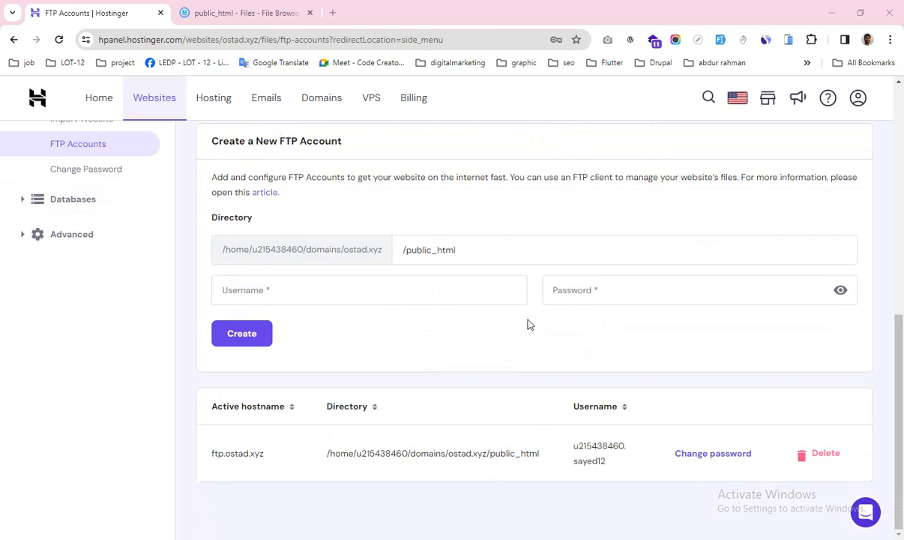
{"action": "left_click", "coordinate": [804, 455]}
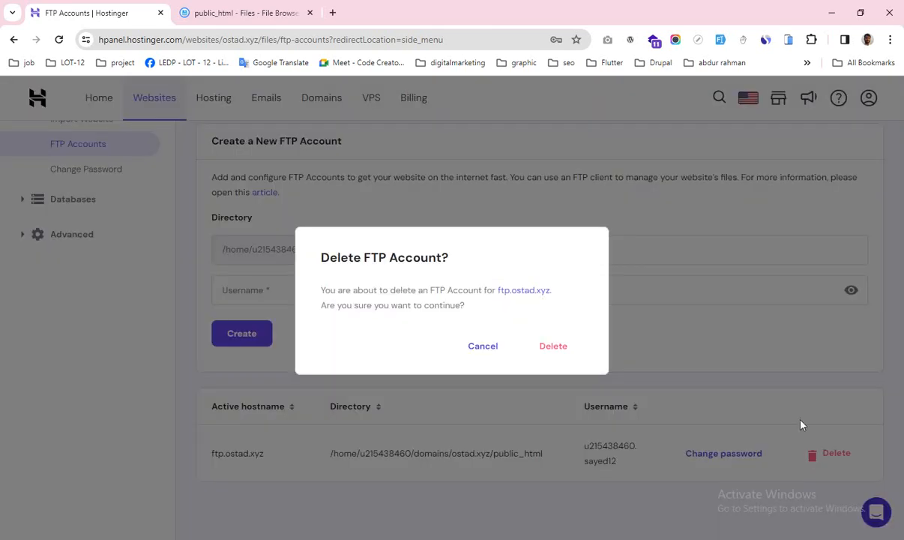
{"action": "left_click", "coordinate": [553, 347]}
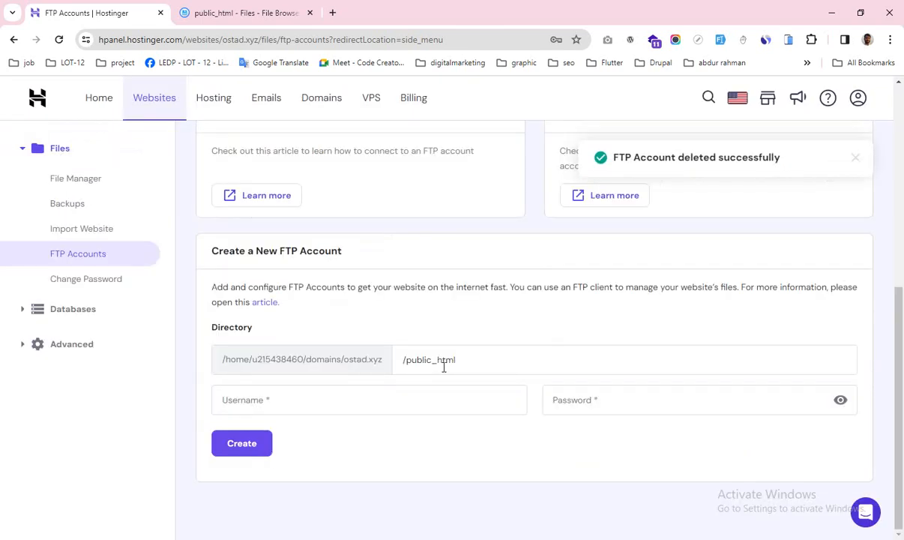
{"action": "scroll", "coordinate": [333, 336], "scroll_direction": "up", "scroll_amount": 4}
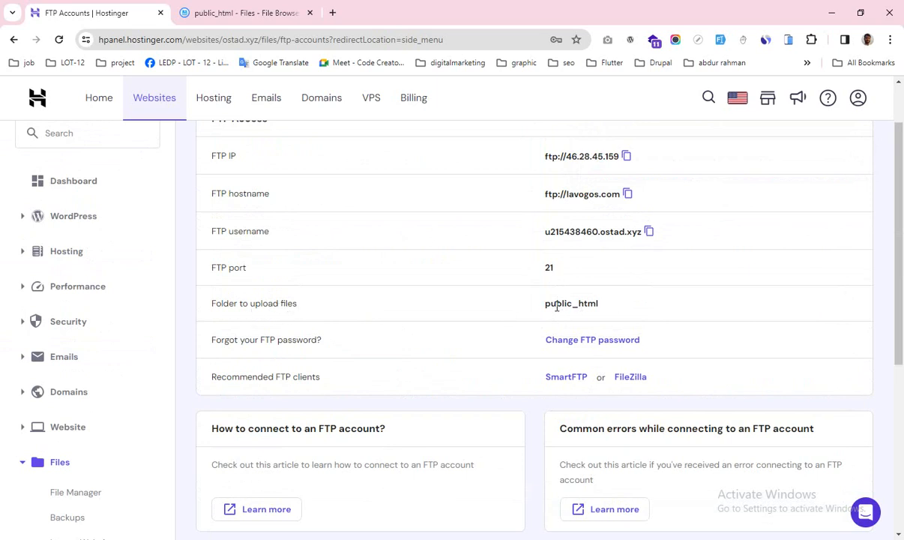
{"action": "left_click", "coordinate": [245, 13]}
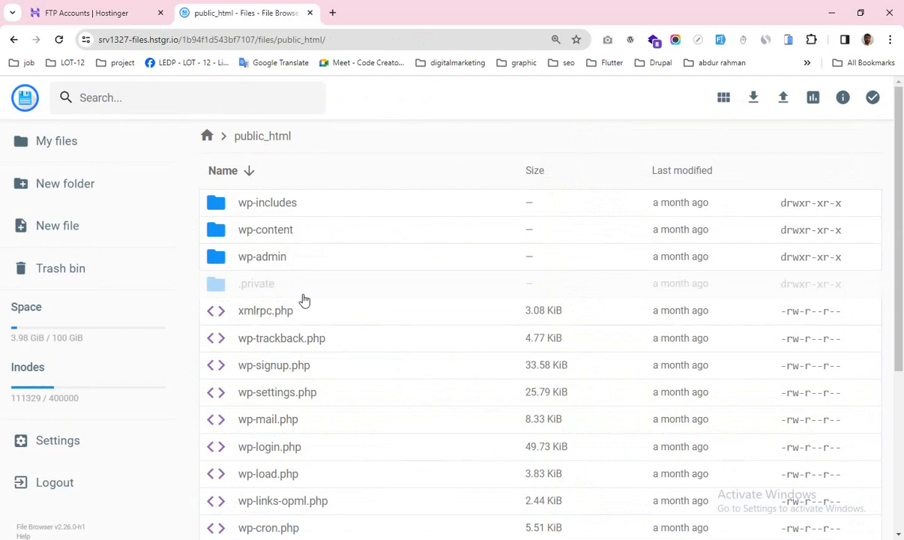
{"action": "left_click", "coordinate": [207, 136]}
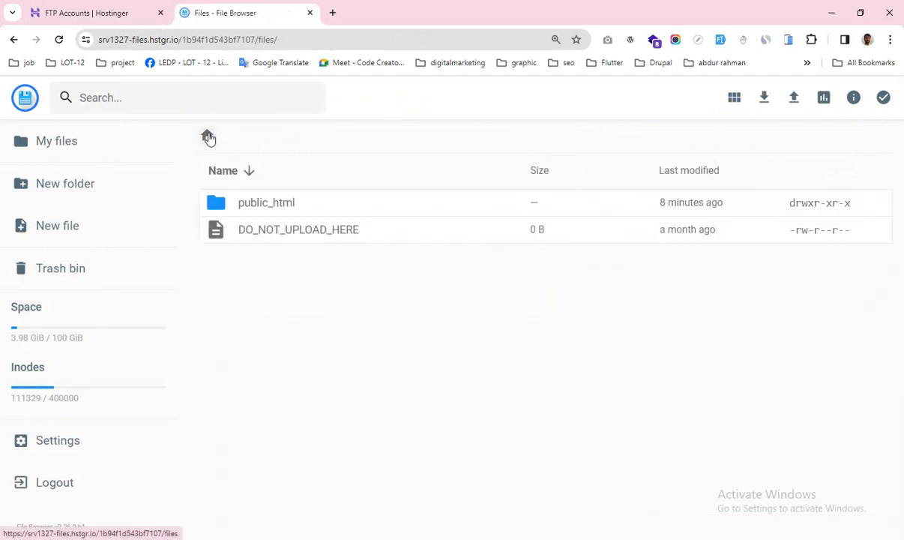
{"action": "double_click", "coordinate": [334, 212]}
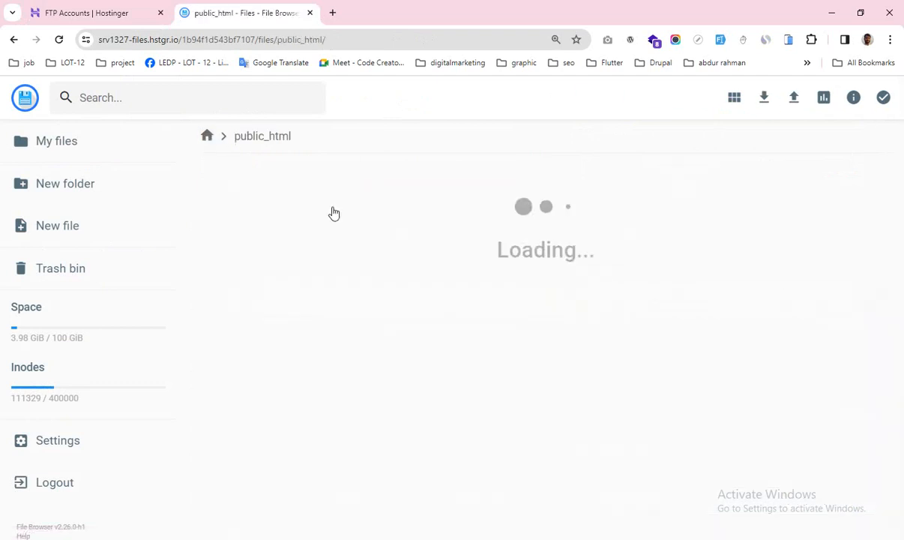
{"action": "left_click", "coordinate": [111, 13]}
{"action": "scroll", "coordinate": [572, 329], "scroll_direction": "down", "scroll_amount": 5}
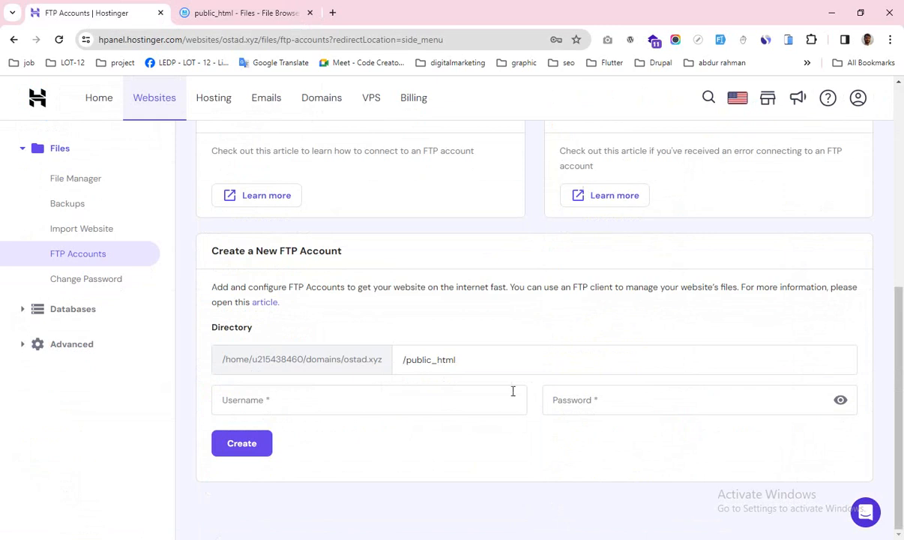
{"action": "scroll", "coordinate": [588, 385], "scroll_direction": "up", "scroll_amount": 5}
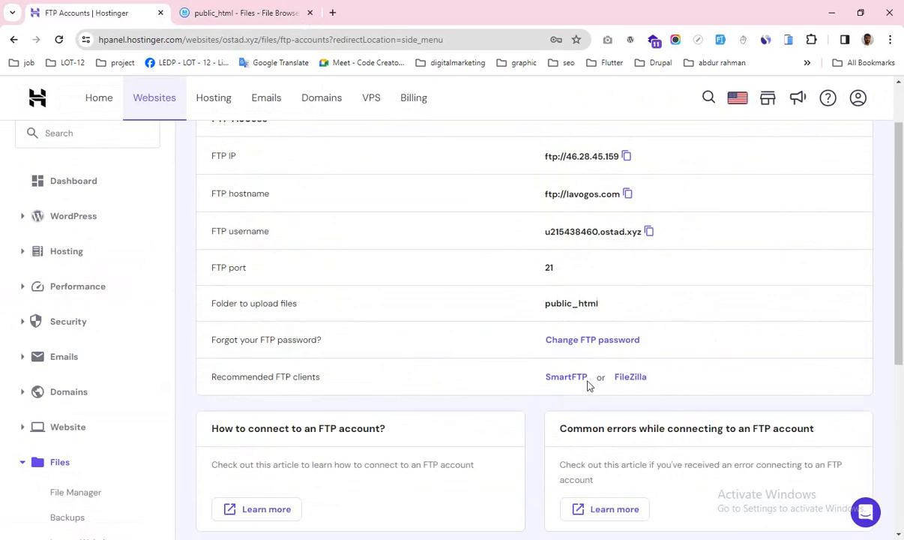
Step: Set a new password for the main FTP account, entering it twice and saving
{"action": "left_click", "coordinate": [608, 341]}
{"action": "left_click", "coordinate": [383, 289]}
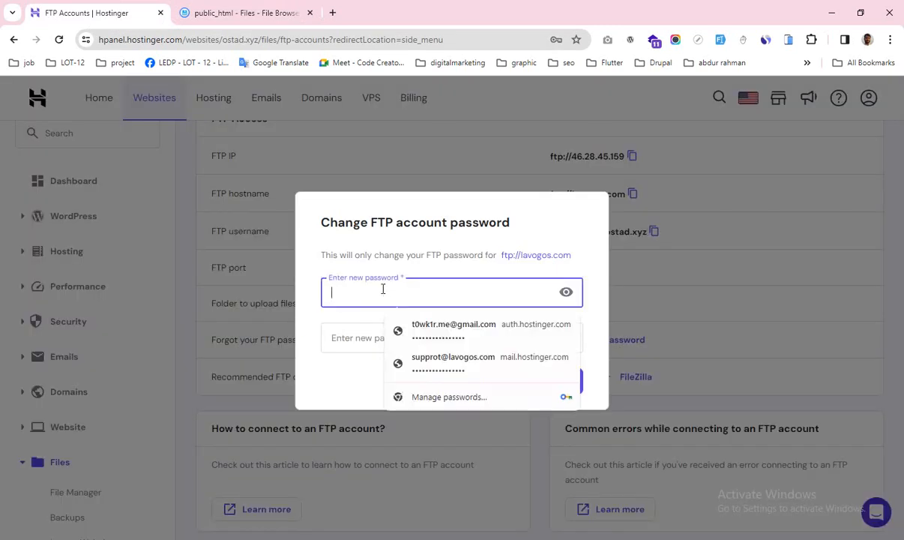
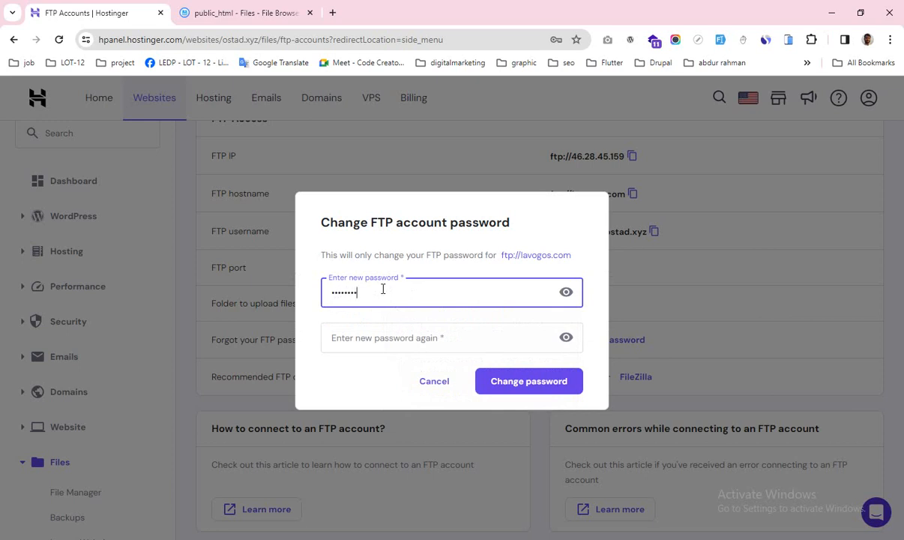
{"action": "left_click", "coordinate": [365, 335]}
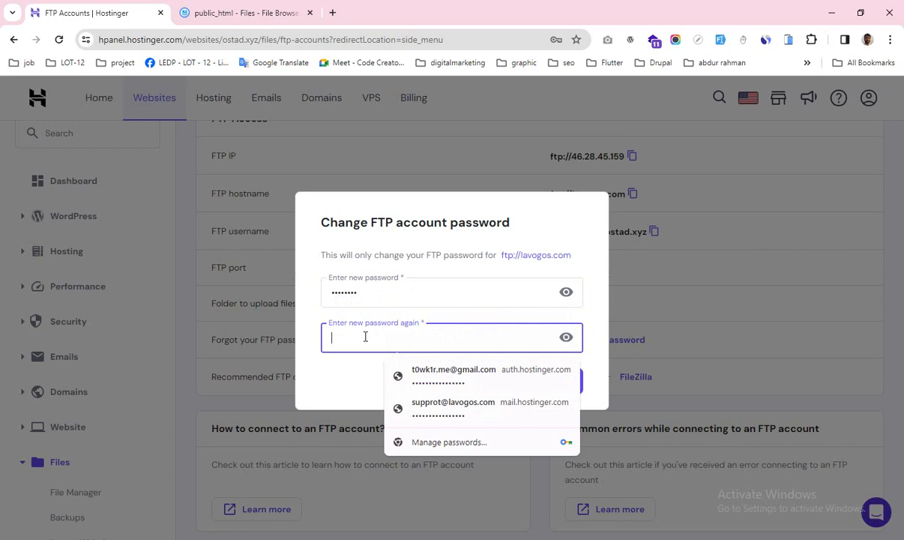
{"action": "left_click", "coordinate": [338, 286]}
{"action": "key", "text": "ctrl+a"}
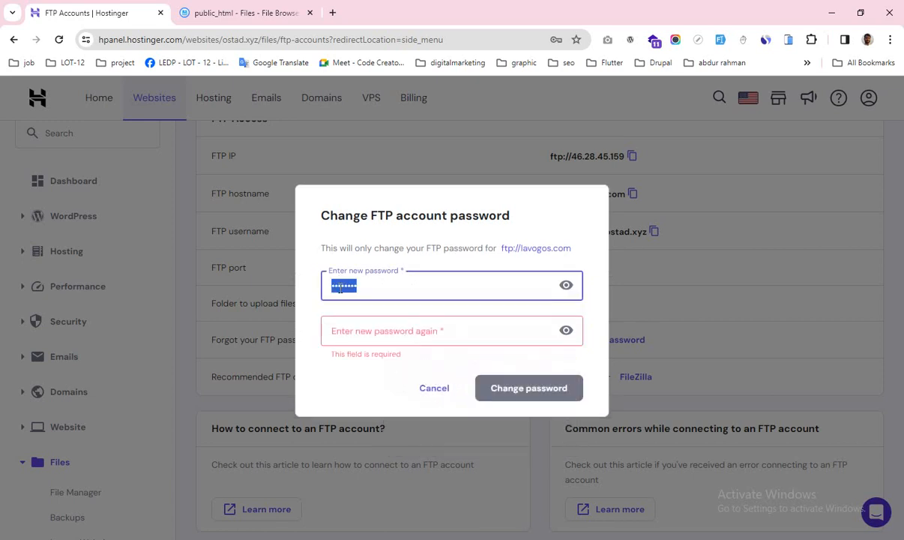
{"action": "key", "text": "BackSpace"}
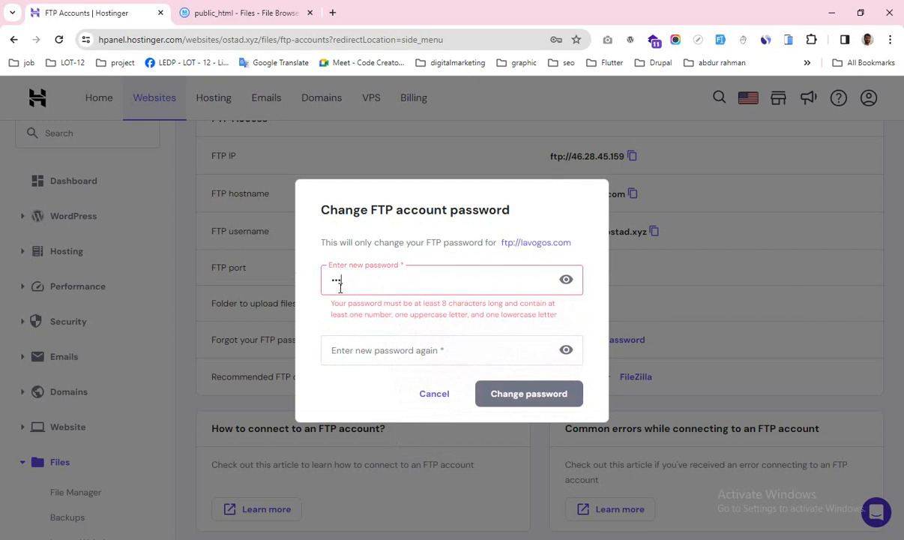
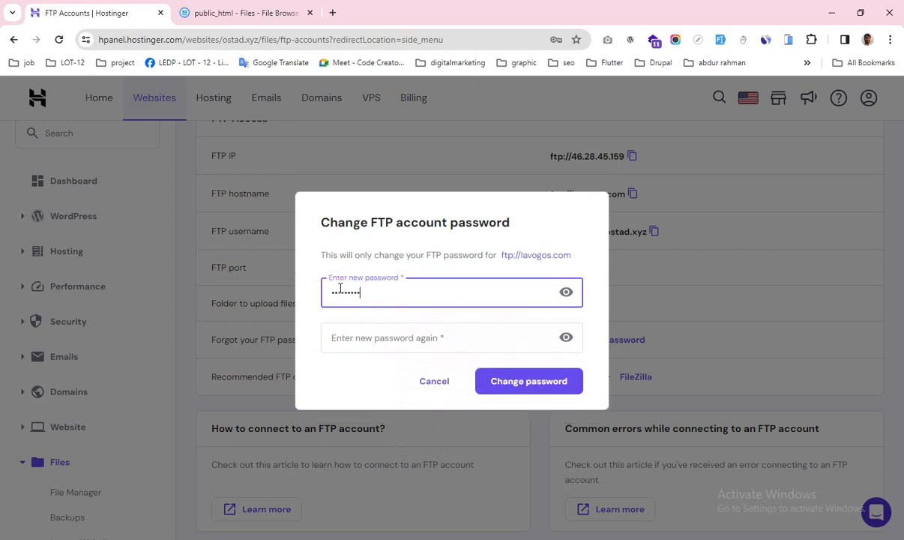
{"action": "left_click", "coordinate": [352, 343]}
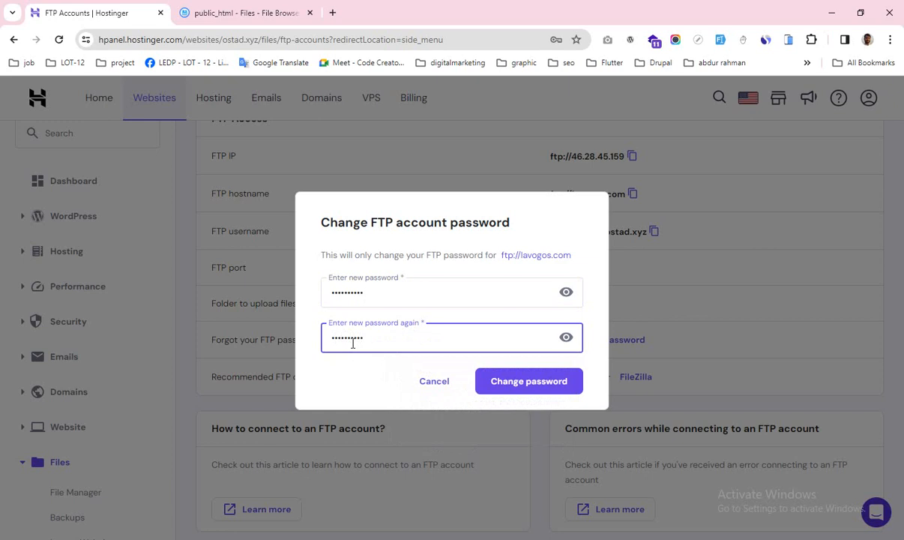
{"action": "left_click", "coordinate": [514, 383]}
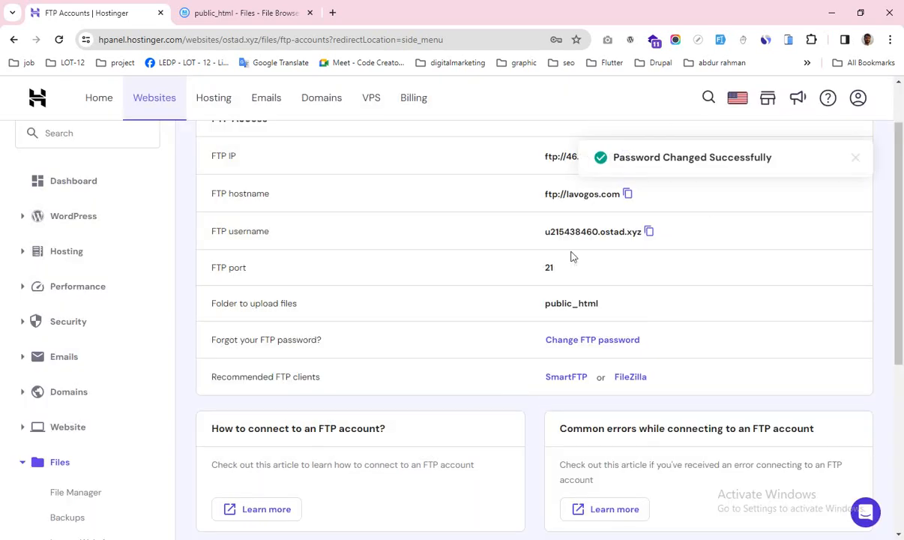
Step: Review the updated FTP Accounts page, then bring up Windows search
{"action": "scroll", "coordinate": [579, 309], "scroll_direction": "up", "scroll_amount": 1}
{"action": "scroll", "coordinate": [491, 357], "scroll_direction": "down", "scroll_amount": 5}
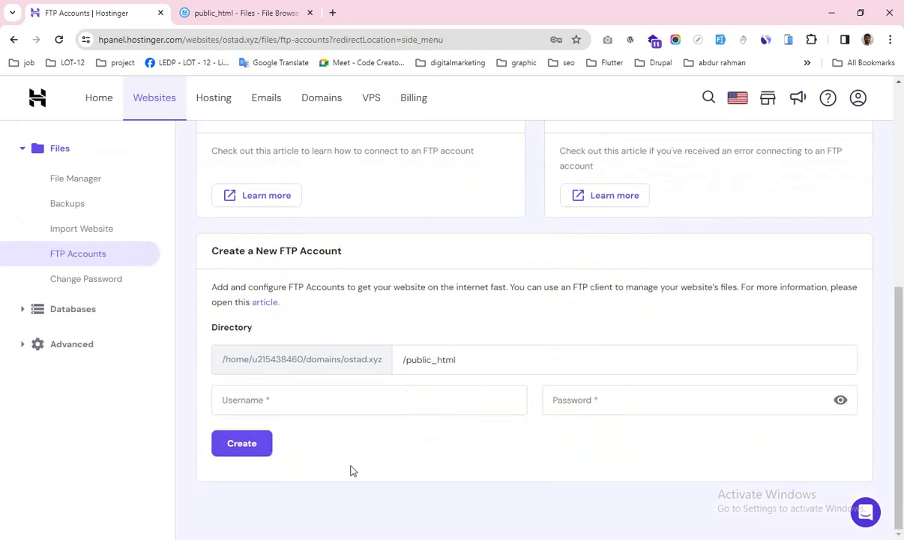
{"action": "scroll", "coordinate": [675, 469], "scroll_direction": "up", "scroll_amount": 1}
{"action": "scroll", "coordinate": [684, 469], "scroll_direction": "up", "scroll_amount": 3}
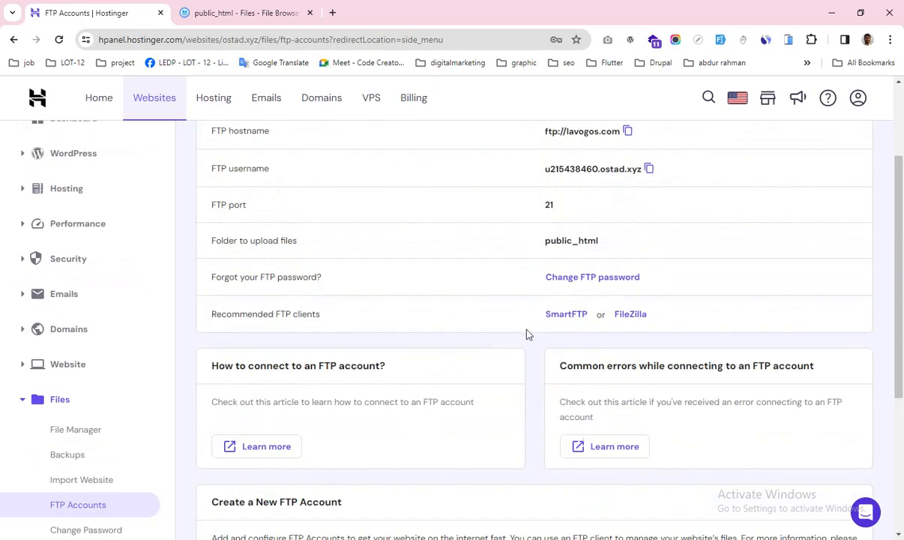
{"action": "scroll", "coordinate": [606, 313], "scroll_direction": "up", "scroll_amount": 2}
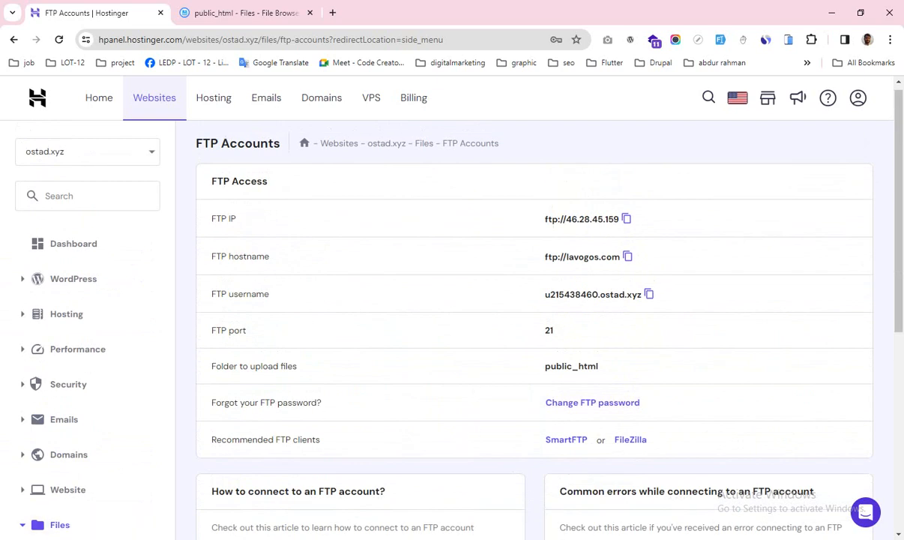
{"action": "key", "text": "super"}
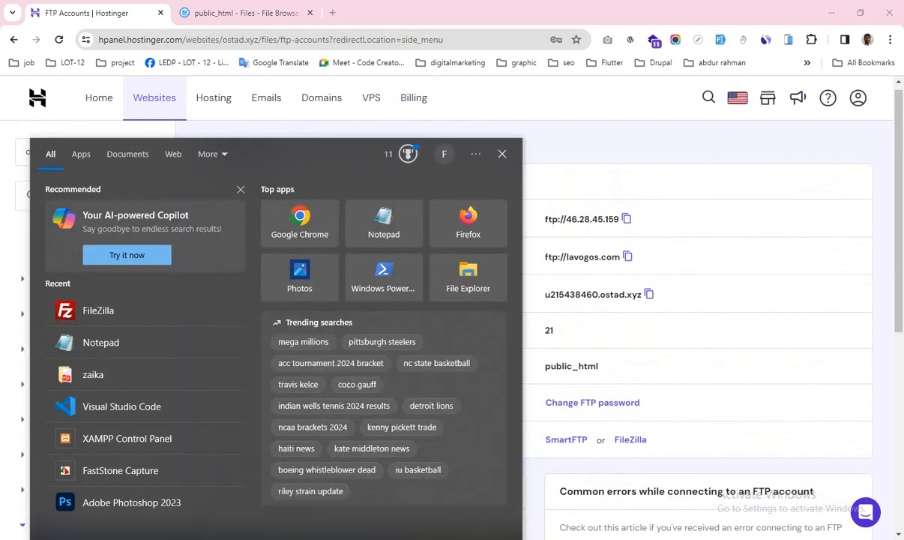
Step: Launch FileZilla via a search for 'fil' and minimize it to return to hPanel
{"action": "type", "text": "fil"}
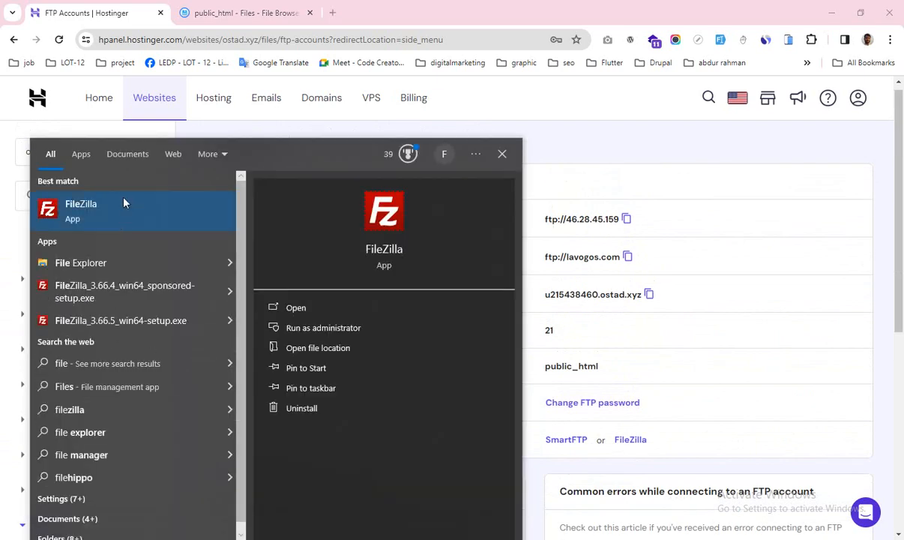
{"action": "left_click", "coordinate": [122, 204]}
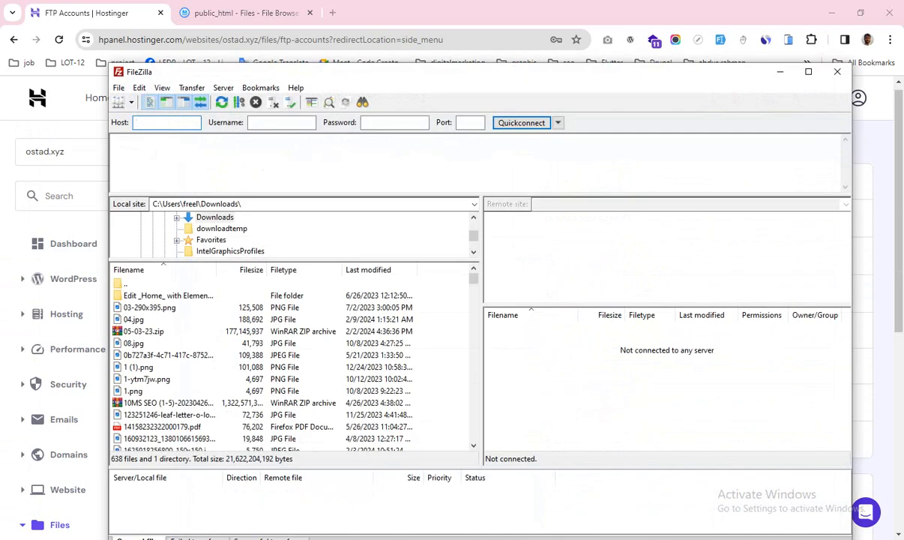
{"action": "left_click", "coordinate": [780, 71]}
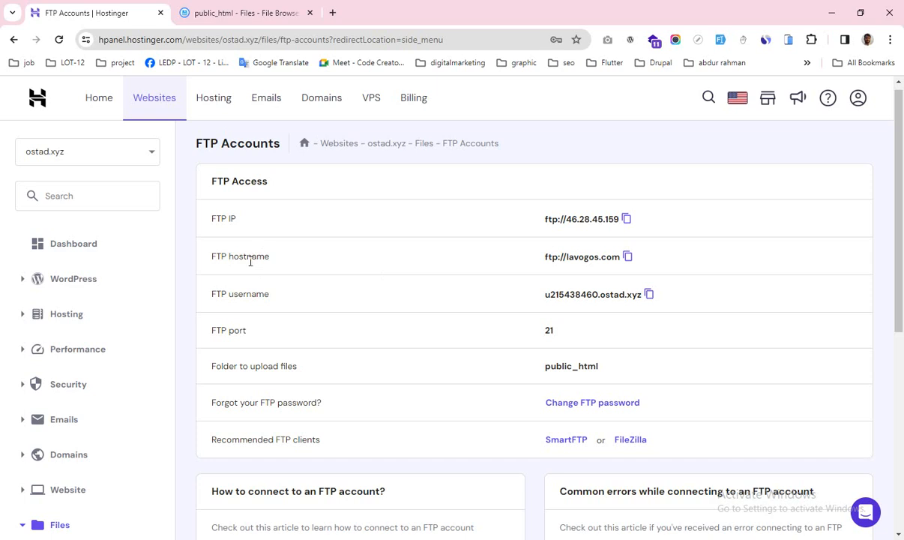
Step: Copy the FTP hostname from hPanel into FileZilla's Host field as ftp://lavogos.com
{"action": "left_click", "coordinate": [628, 257]}
{"action": "left_click", "coordinate": [581, 539]}
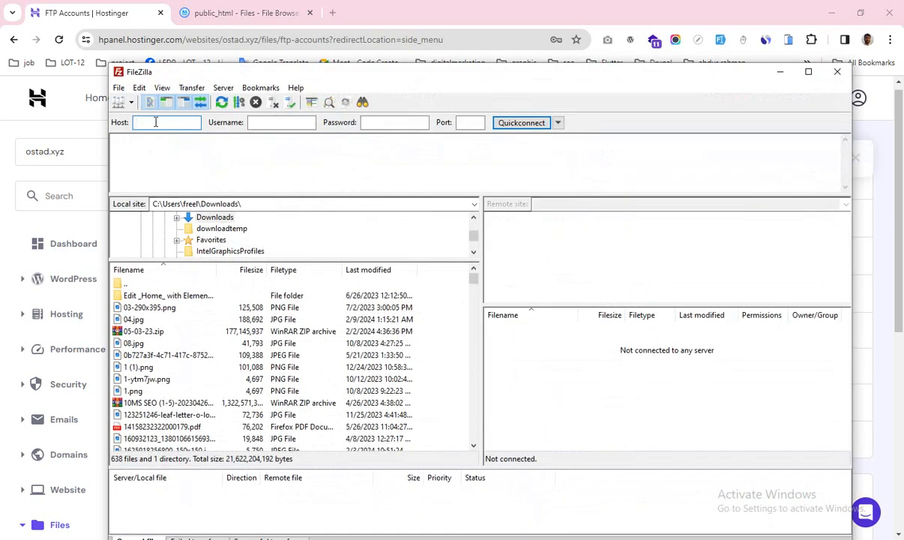
{"action": "key", "text": "ctrl+v"}
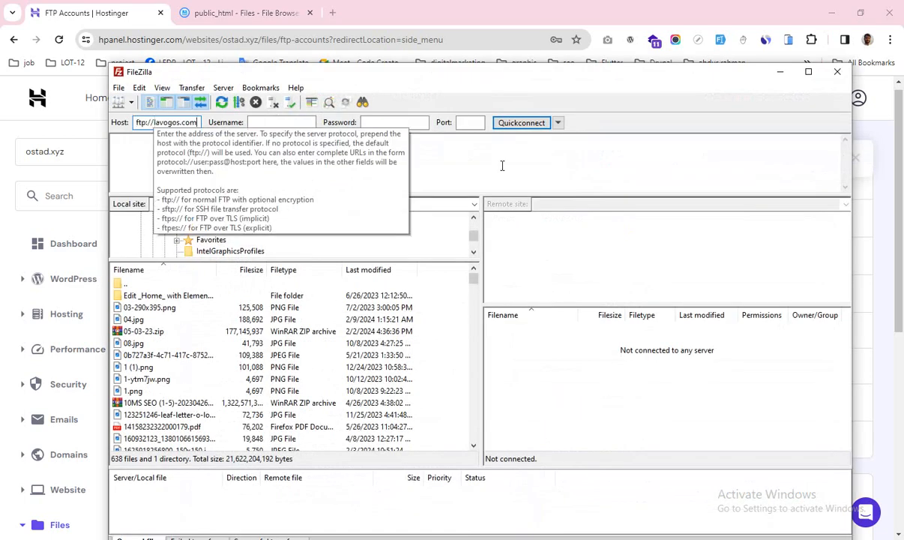
Step: Fill in FileZilla's Username with the FTP username copied from hPanel, and enter the account password
{"action": "left_click", "coordinate": [780, 71]}
{"action": "left_click", "coordinate": [649, 296]}
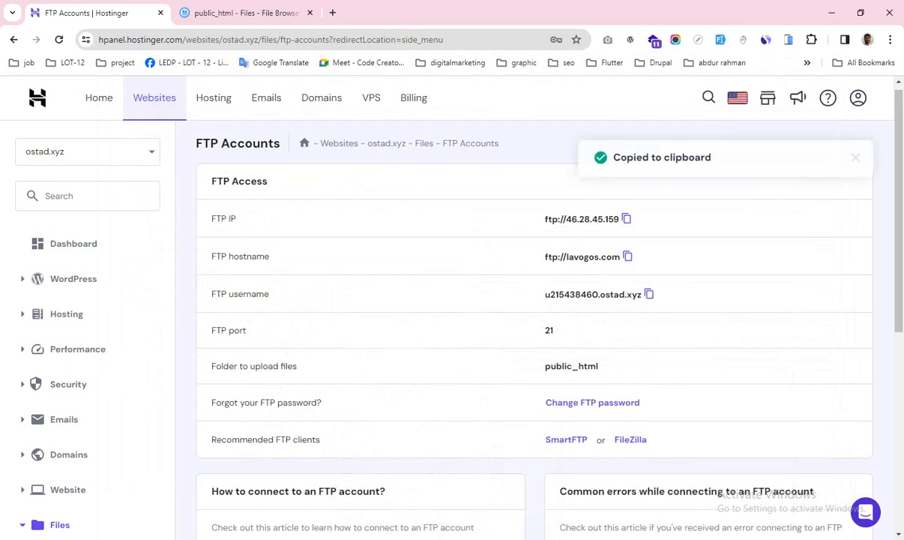
{"action": "left_click", "coordinate": [581, 539]}
{"action": "left_click", "coordinate": [289, 119]}
{"action": "key", "text": "ctrl+v"}
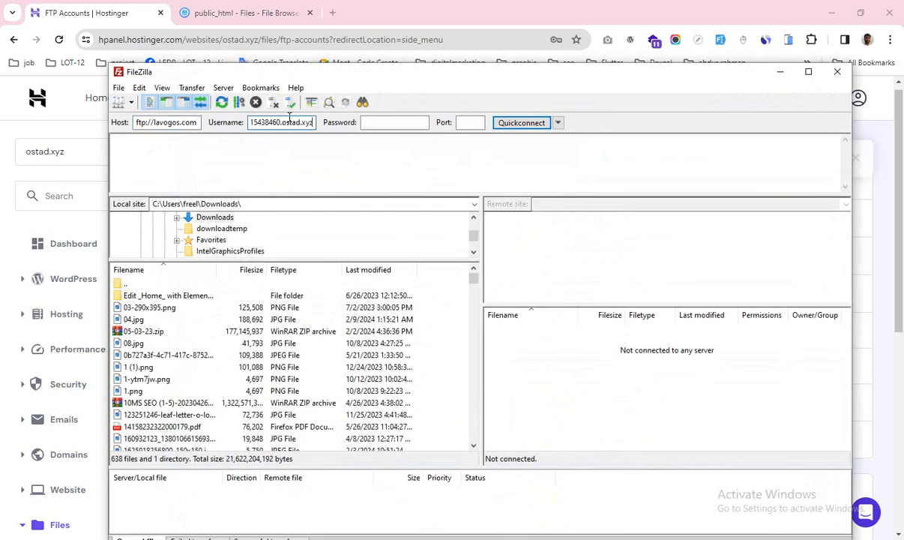
{"action": "left_click", "coordinate": [392, 121]}
{"action": "type", "text": "••••••"}
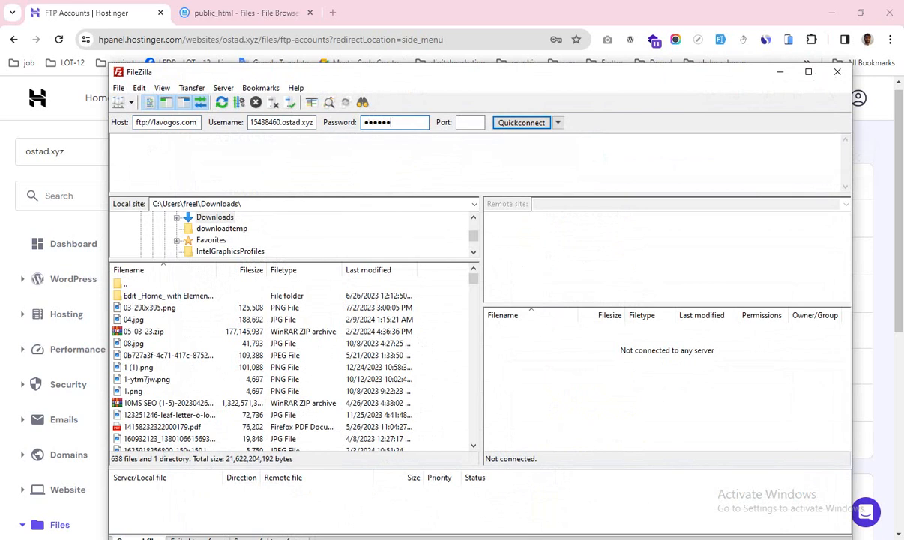
{"action": "type", "text": "•••"}
{"action": "left_click", "coordinate": [464, 123]}
Step: Connect on port 21, trusting the unknown certificate; login fails with 530 Login incorrect
{"action": "type", "text": "21"}
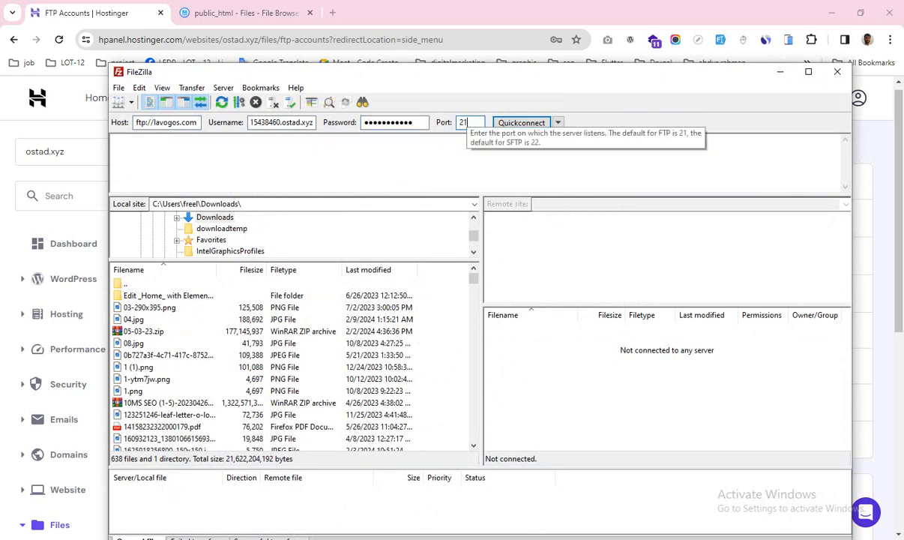
{"action": "left_click", "coordinate": [522, 123]}
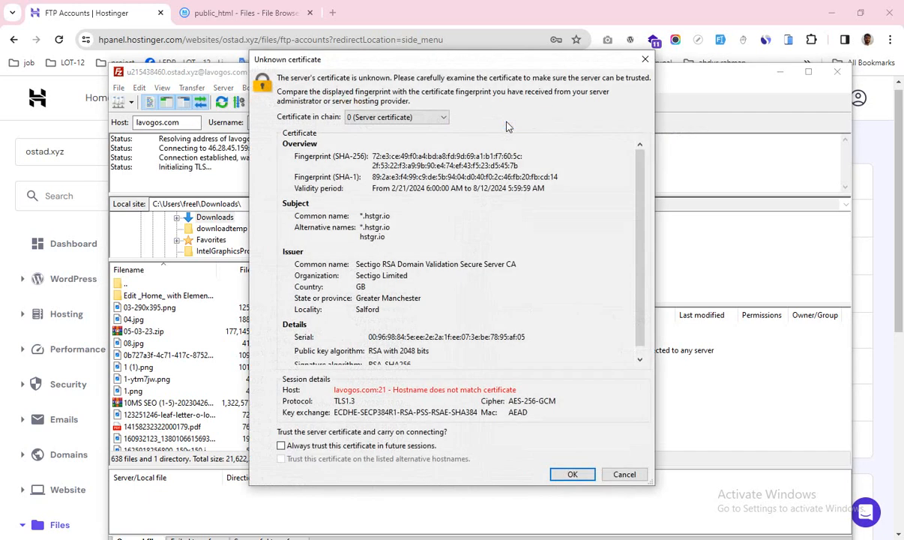
{"action": "left_click", "coordinate": [566, 473]}
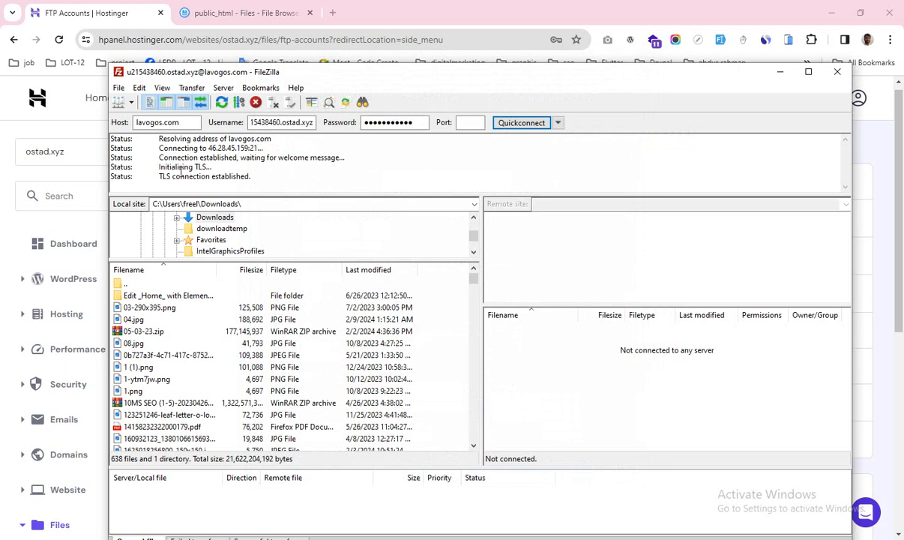
{"action": "double_click", "coordinate": [391, 123]}
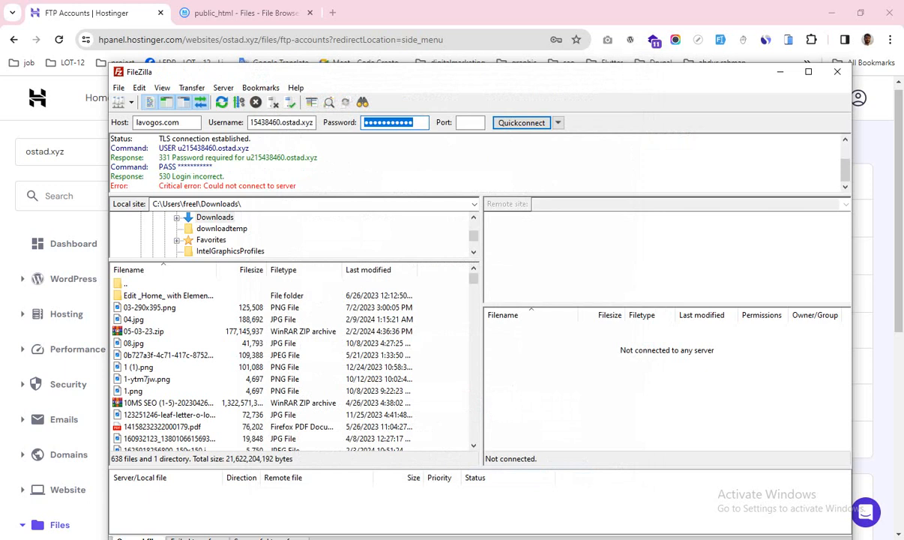
Step: Re-enter the password and port, reconnect, and browse the remote /public_html listing
{"action": "type", "text": "••"}
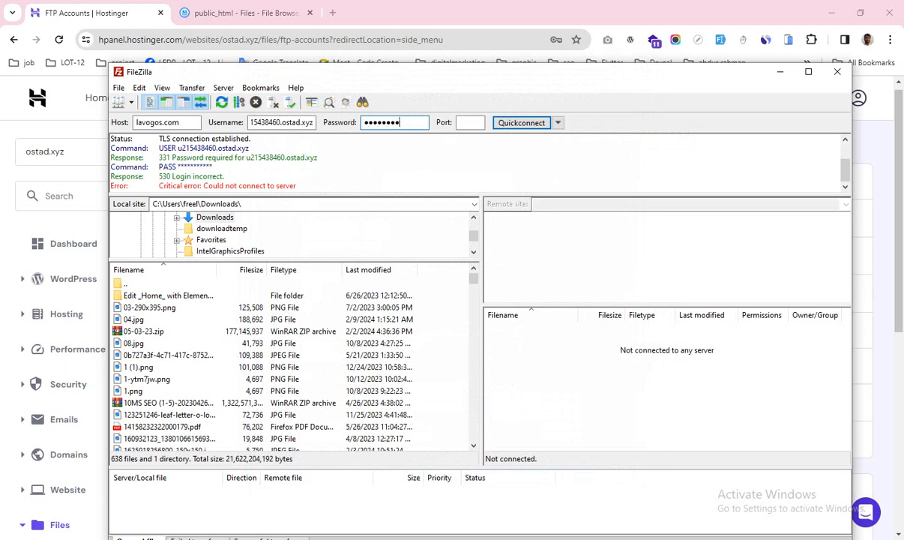
{"action": "left_click", "coordinate": [463, 122]}
{"action": "type", "text": "21"}
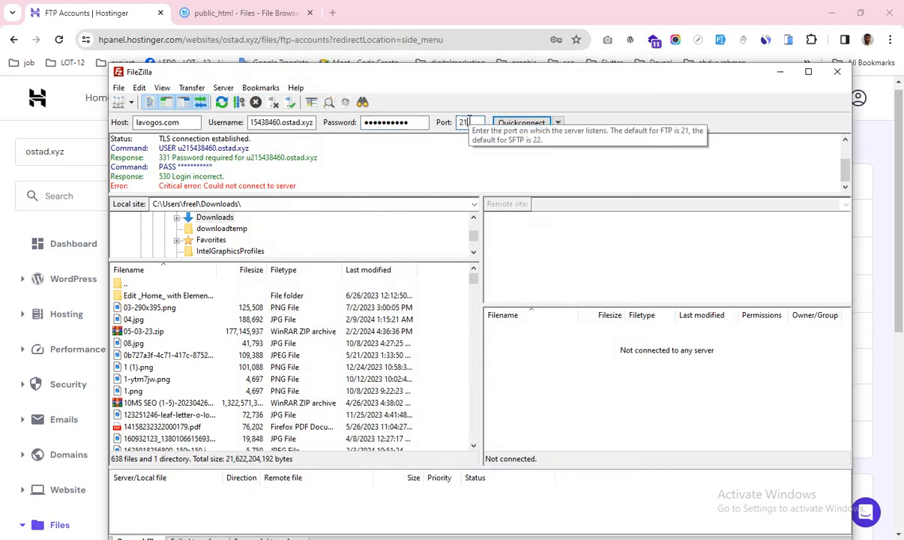
{"action": "left_click", "coordinate": [509, 125]}
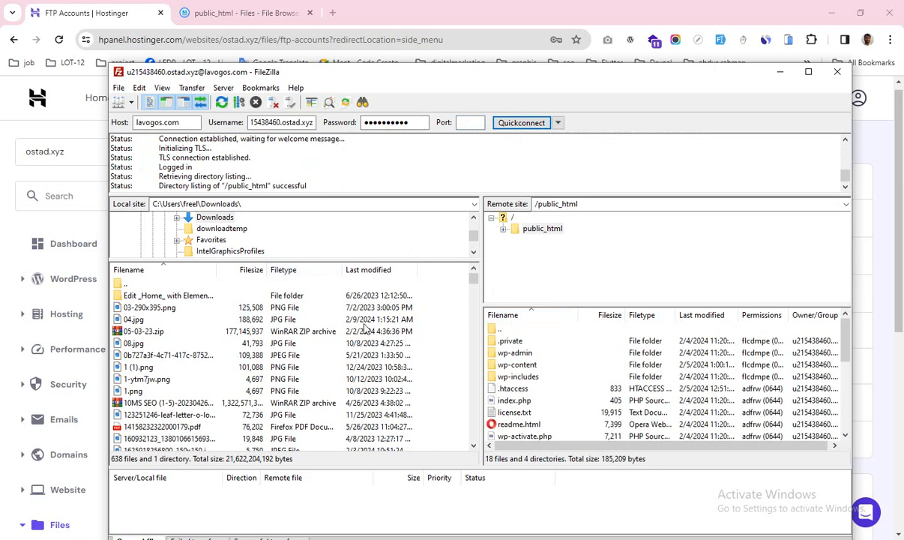
{"action": "scroll", "coordinate": [636, 383], "scroll_direction": "down", "scroll_amount": 5}
{"action": "scroll", "coordinate": [635, 383], "scroll_direction": "up", "scroll_amount": 5}
{"action": "scroll", "coordinate": [638, 379], "scroll_direction": "down", "scroll_amount": 1}
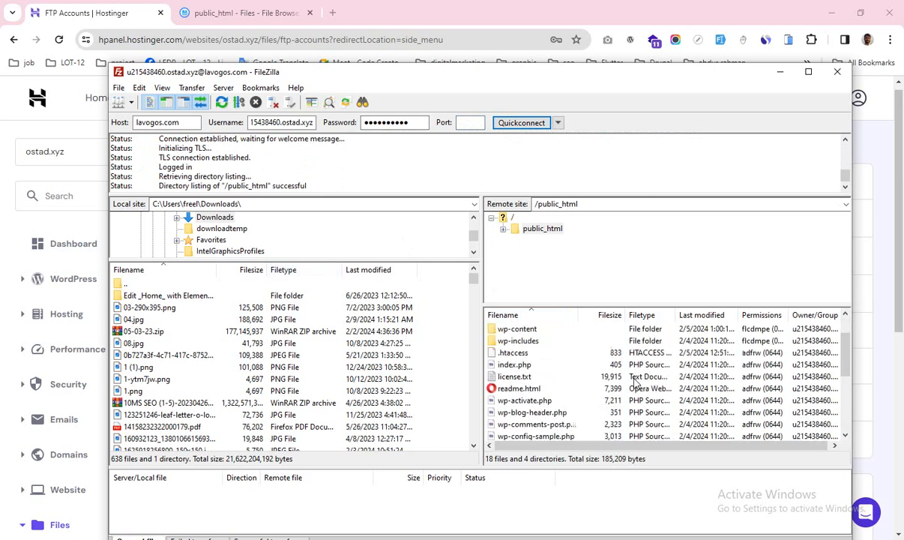
{"action": "scroll", "coordinate": [225, 378], "scroll_direction": "down", "scroll_amount": 3}
Step: Upload bookhtml.pdf from the local Downloads folder to /public_html
{"action": "scroll", "coordinate": [195, 383], "scroll_direction": "down", "scroll_amount": 10}
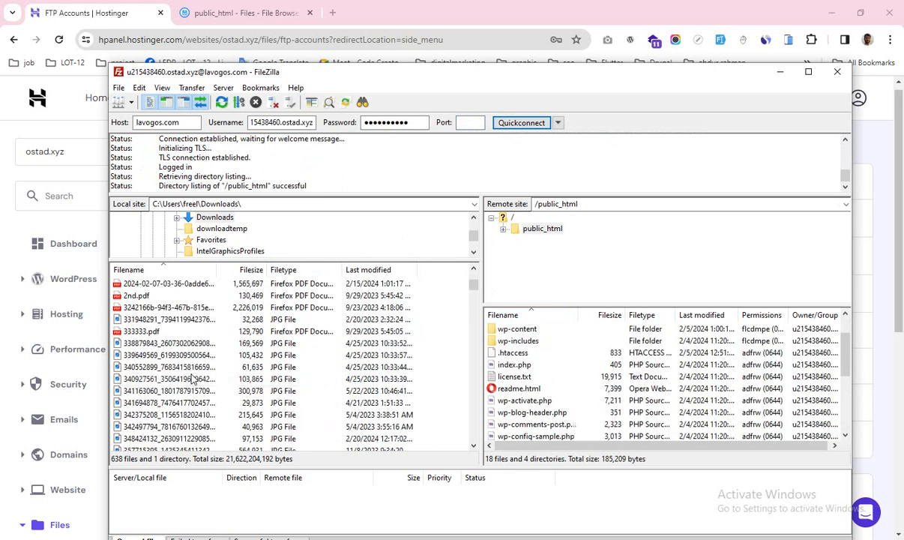
{"action": "scroll", "coordinate": [204, 387], "scroll_direction": "down", "scroll_amount": 10}
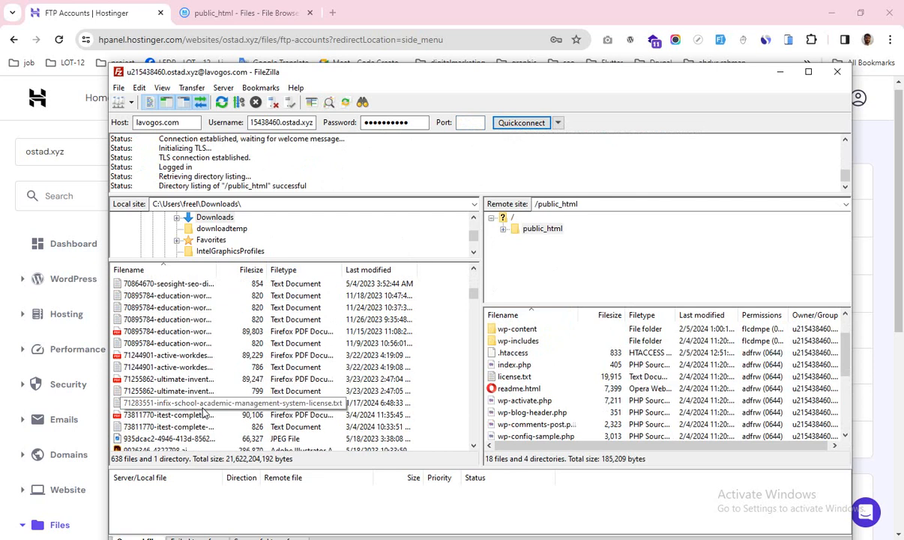
{"action": "scroll", "coordinate": [203, 411], "scroll_direction": "down", "scroll_amount": 10}
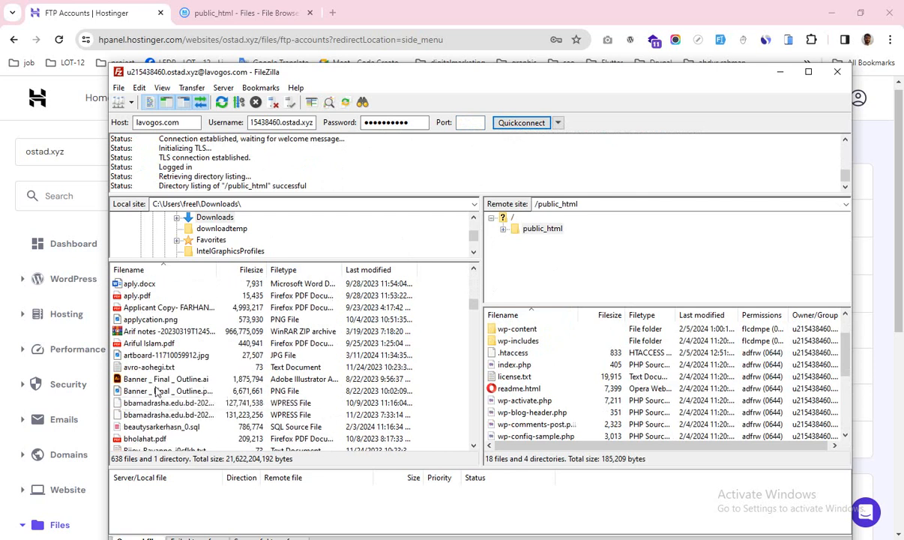
{"action": "scroll", "coordinate": [196, 419], "scroll_direction": "down", "scroll_amount": 7}
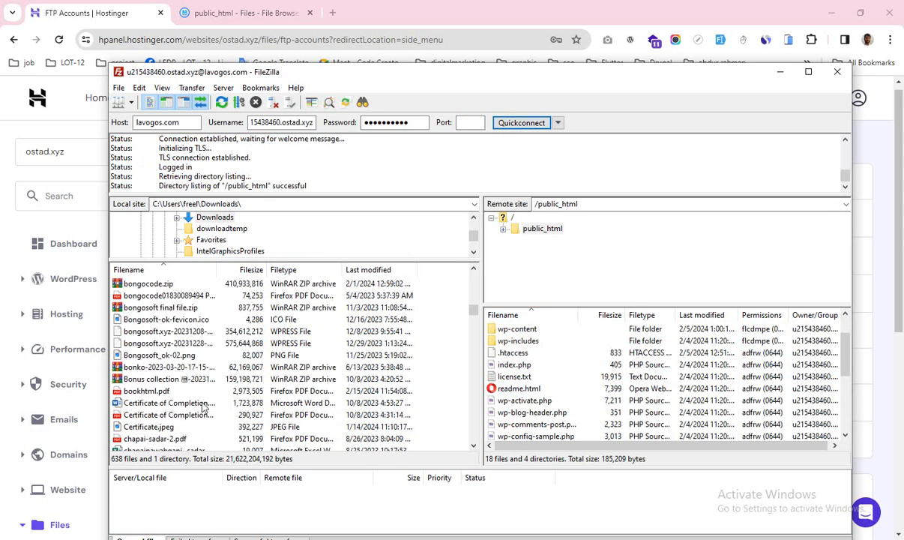
{"action": "left_click", "coordinate": [146, 392]}
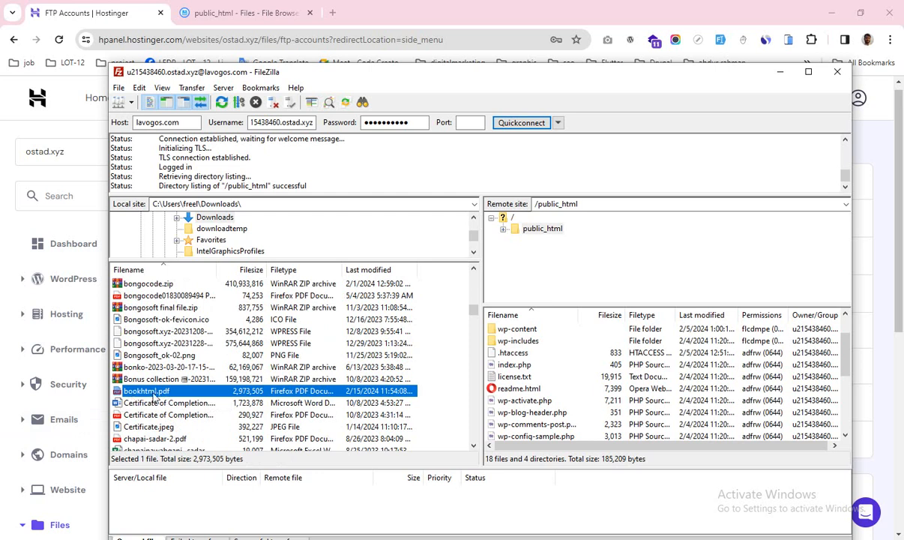
{"action": "right_click", "coordinate": [154, 397]}
{"action": "left_click", "coordinate": [180, 401]}
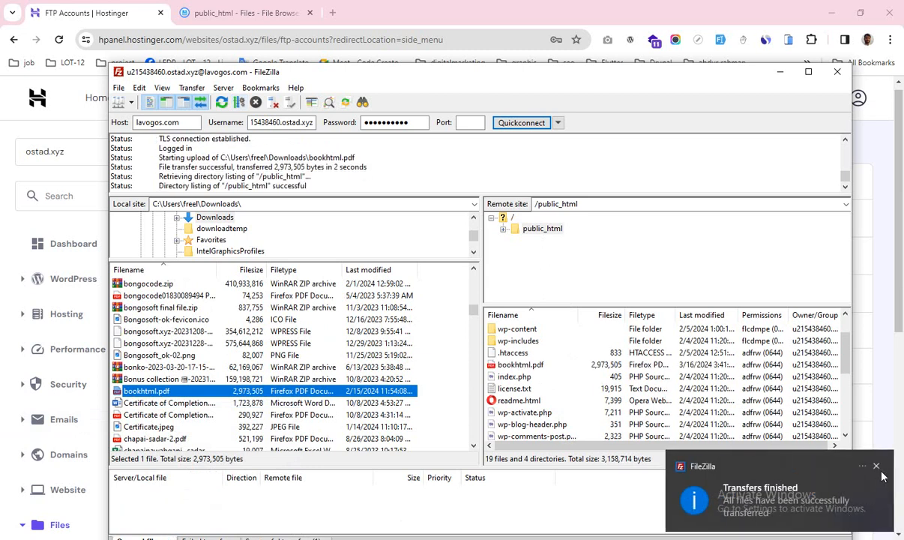
{"action": "left_click", "coordinate": [876, 467]}
Step: Reload the File Browser to confirm bookhtml.pdf (2.84 MiB) now appears in public_html
{"action": "left_click", "coordinate": [780, 73]}
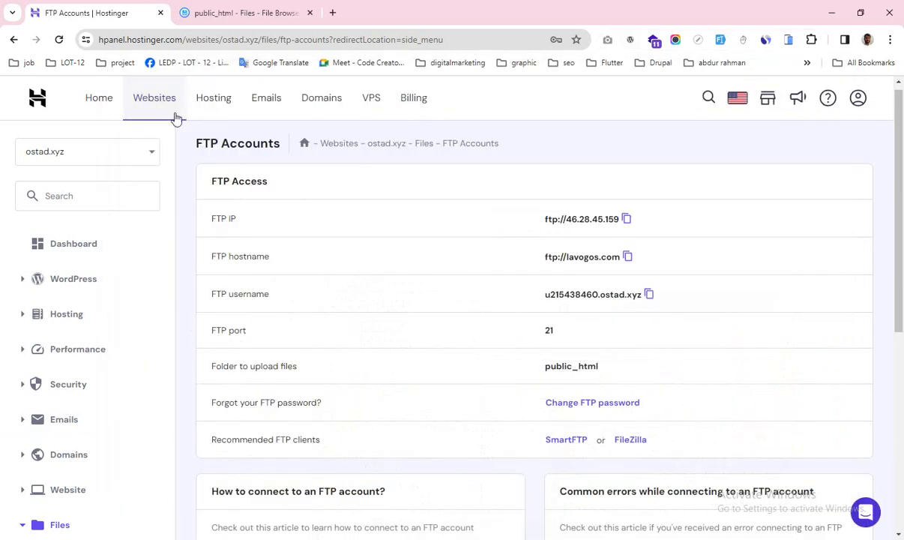
{"action": "left_click", "coordinate": [213, 13]}
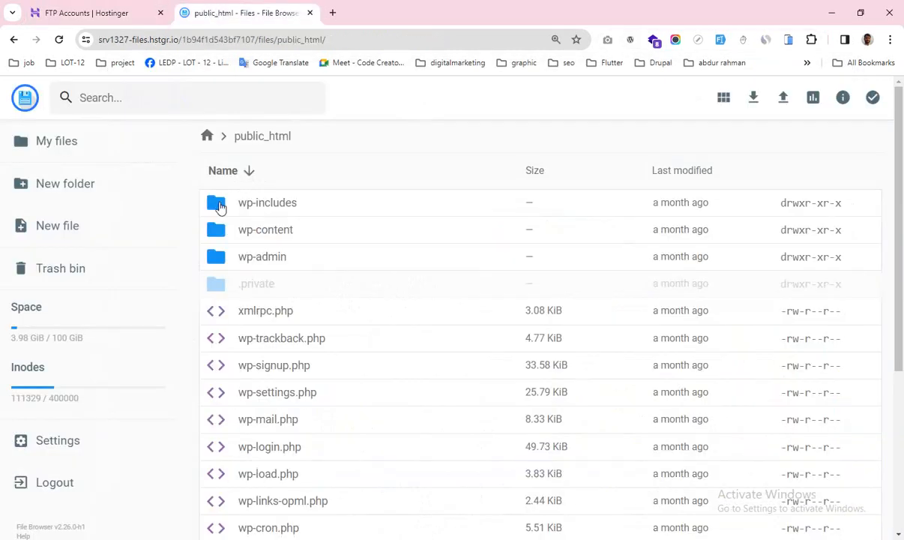
{"action": "left_click", "coordinate": [59, 39]}
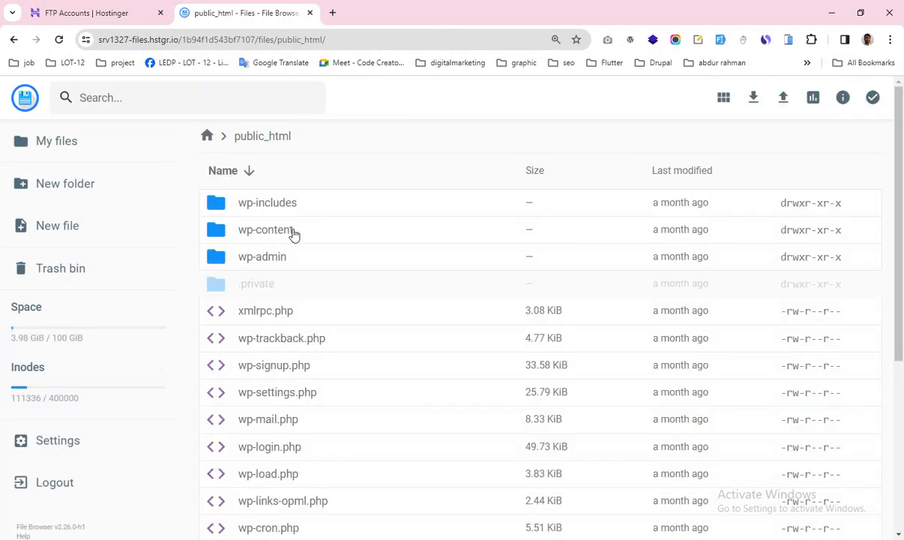
{"action": "scroll", "coordinate": [347, 333], "scroll_direction": "down", "scroll_amount": 4}
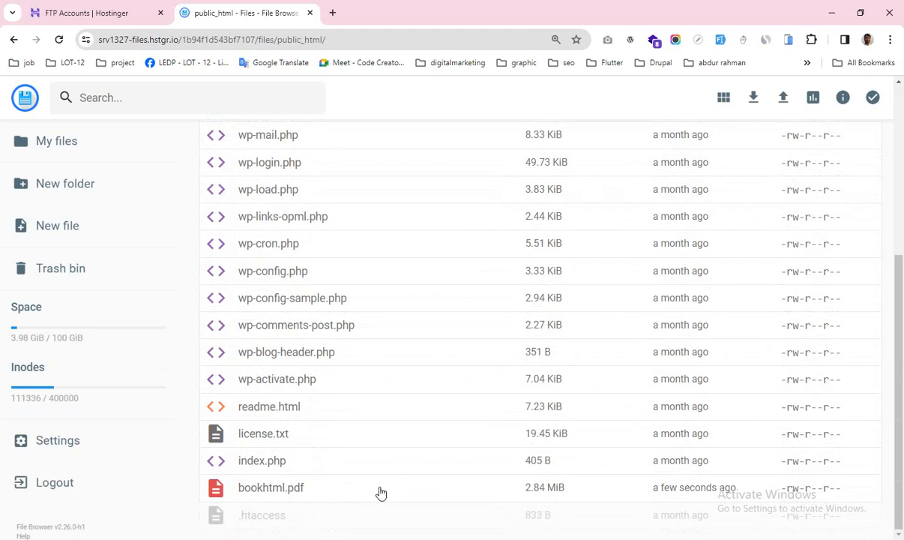
Step: Return to the FTP Accounts page and scroll to the FTP Access details for public_html
{"action": "left_click", "coordinate": [79, 13]}
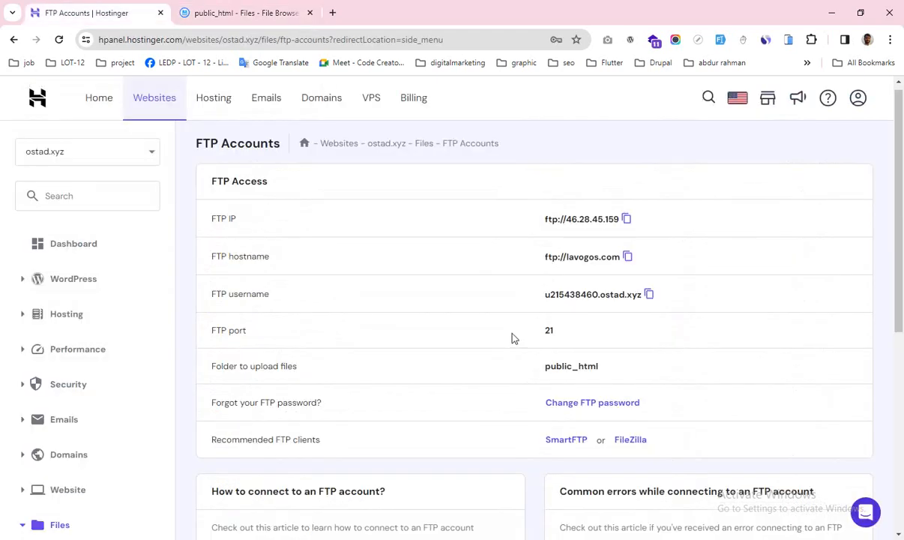
{"action": "scroll", "coordinate": [513, 337], "scroll_direction": "down", "scroll_amount": 5}
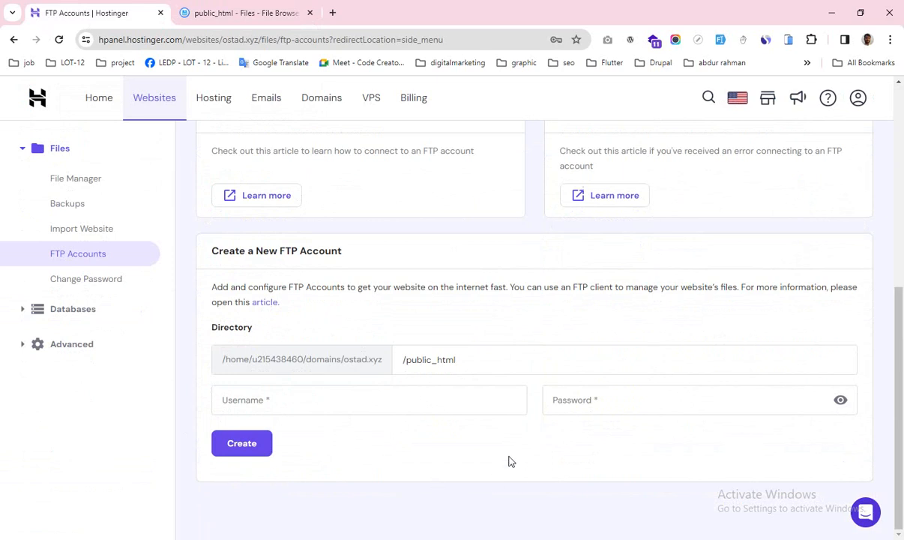
{"action": "scroll", "coordinate": [452, 440], "scroll_direction": "up", "scroll_amount": 6}
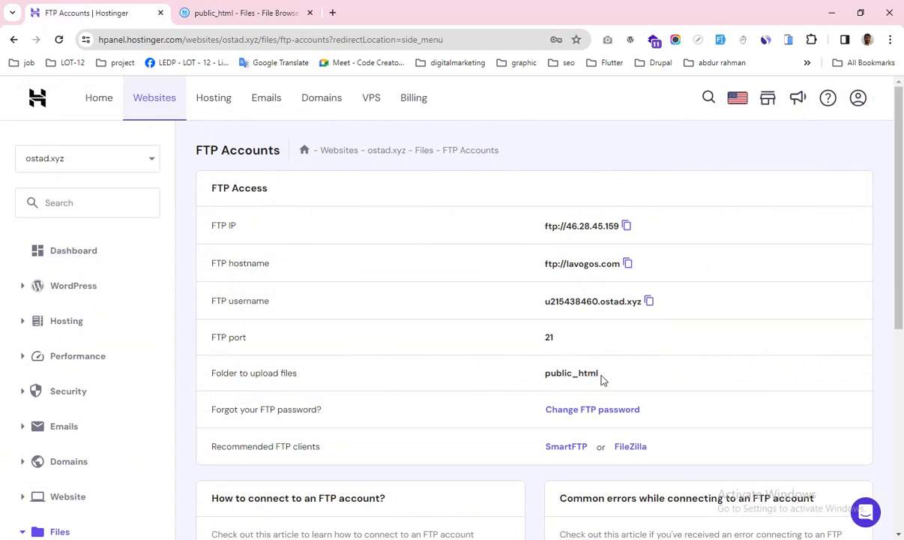
{"action": "scroll", "coordinate": [296, 406], "scroll_direction": "down", "scroll_amount": 4}
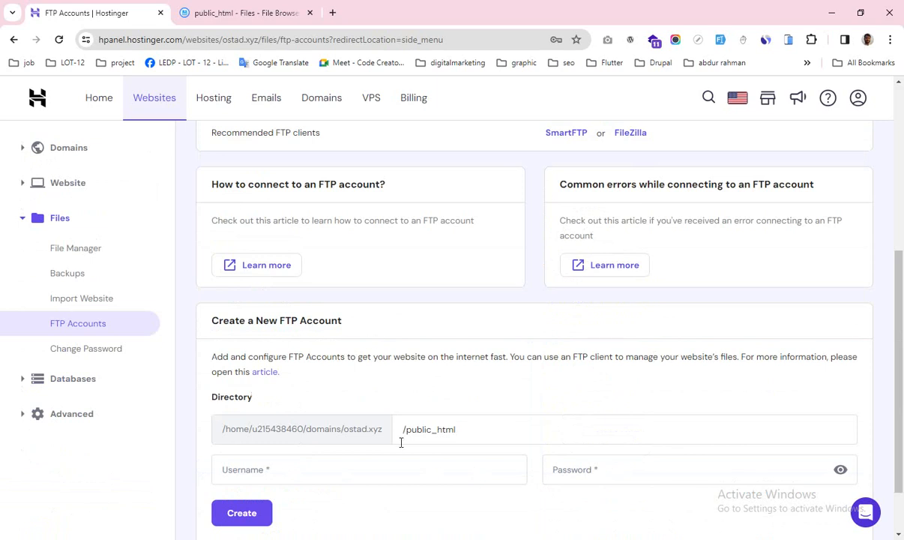
{"action": "scroll", "coordinate": [449, 476], "scroll_direction": "up", "scroll_amount": 5}
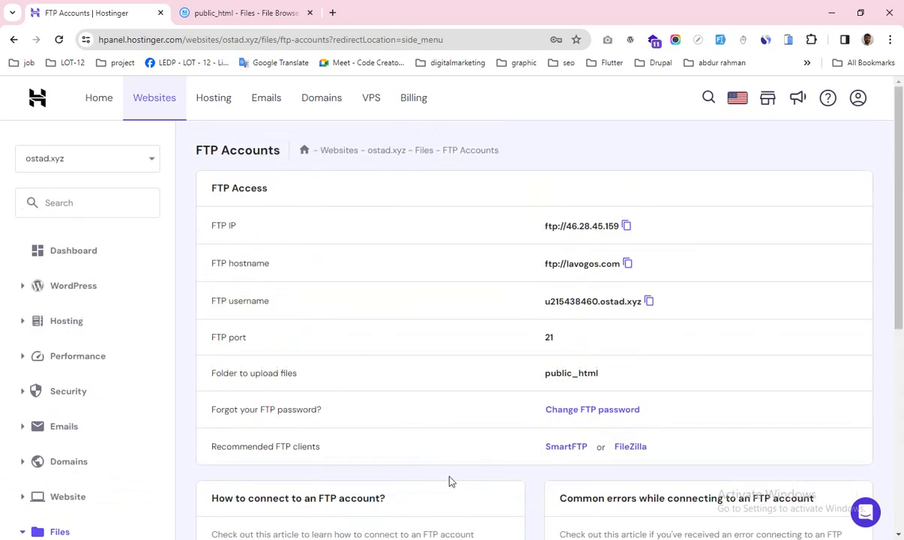
Step: Create a new folder named towkir_test in public_html
{"action": "left_click", "coordinate": [213, 10]}
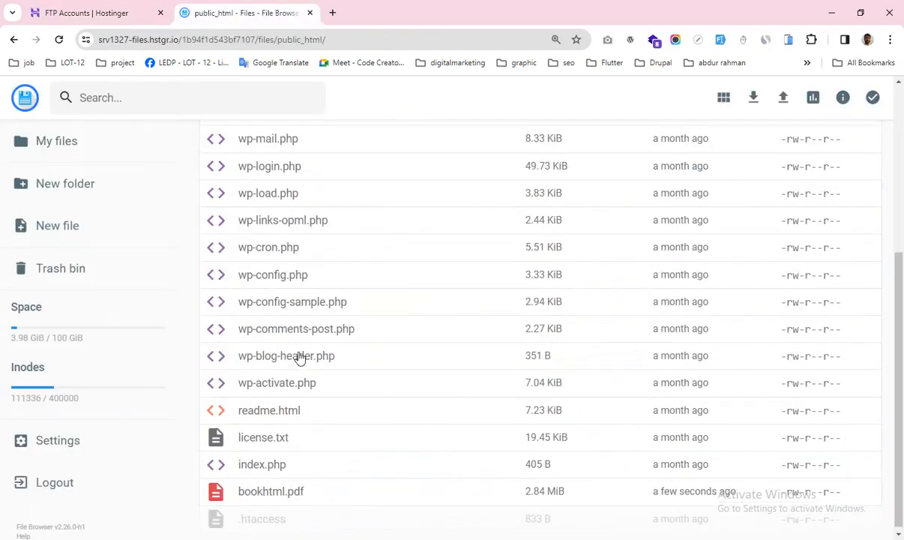
{"action": "scroll", "coordinate": [298, 357], "scroll_direction": "up", "scroll_amount": 5}
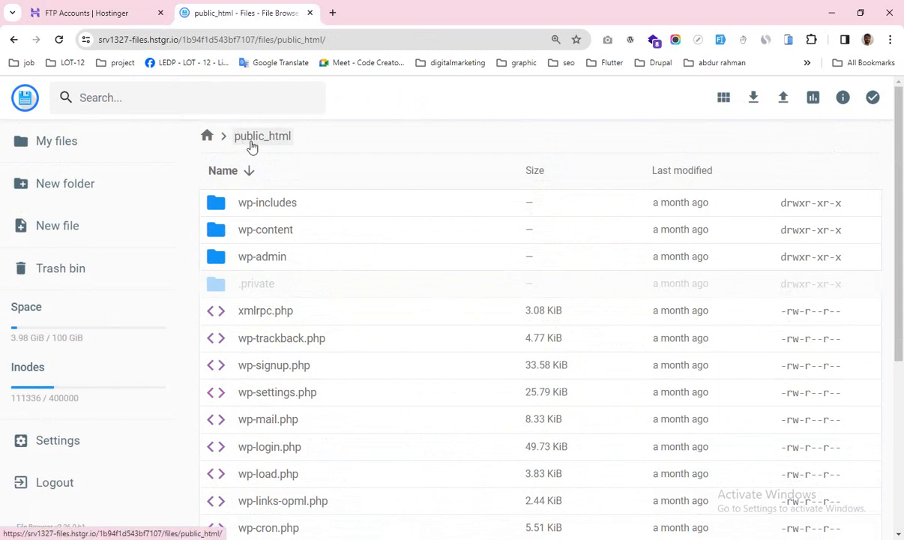
{"action": "scroll", "coordinate": [330, 222], "scroll_direction": "down", "scroll_amount": 4}
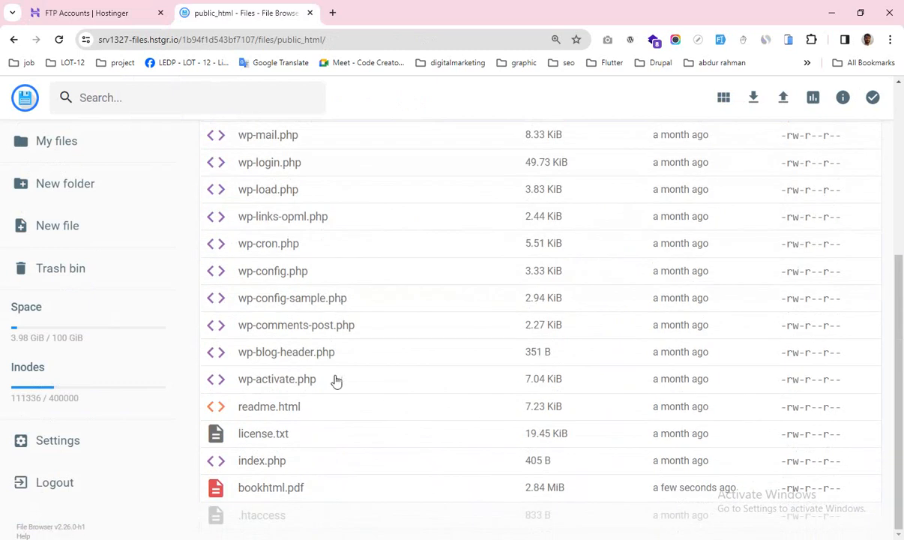
{"action": "scroll", "coordinate": [335, 379], "scroll_direction": "up", "scroll_amount": 4}
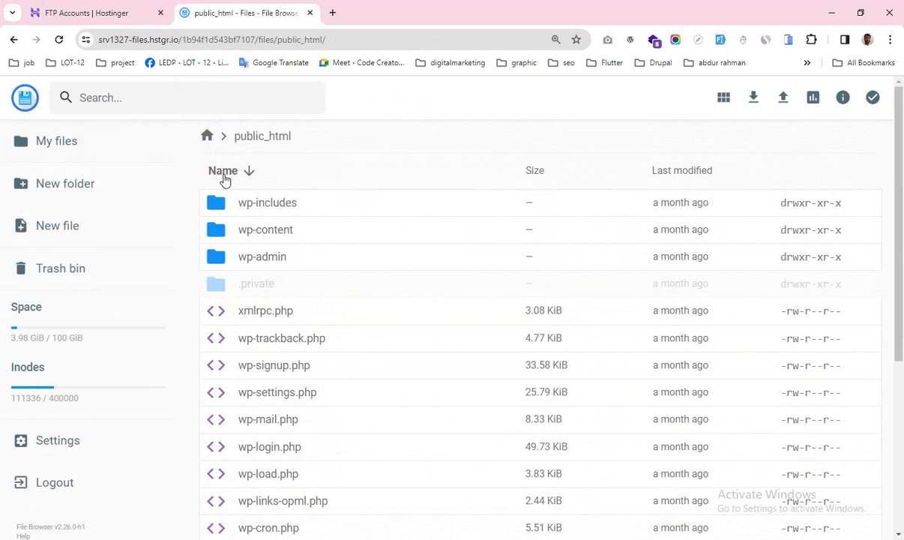
{"action": "left_click", "coordinate": [69, 189]}
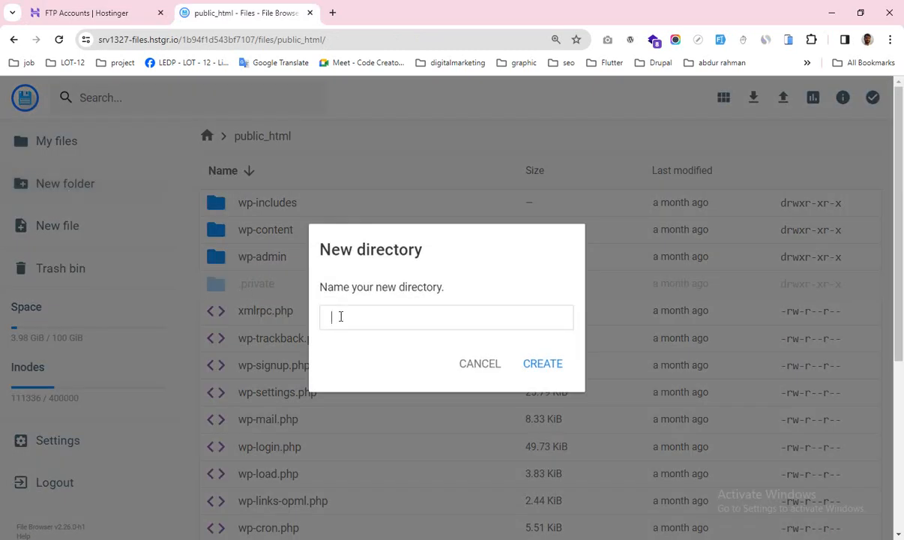
{"action": "type", "text": "towki"}
{"action": "type", "text": "rtest"}
{"action": "key", "text": "Left"}
{"action": "key", "text": "Left"}
{"action": "key", "text": "Left"}
{"action": "key", "text": "Left"}
{"action": "type", "text": "_"}
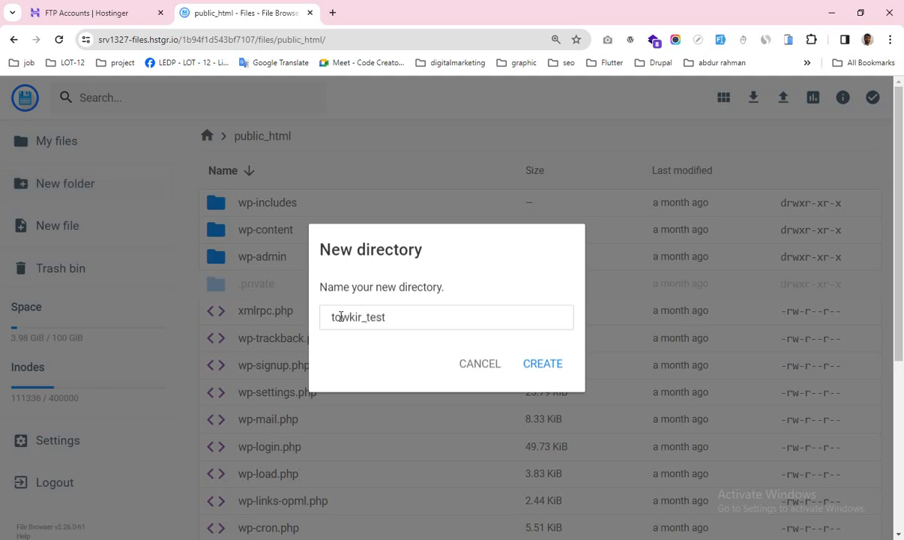
{"action": "left_click", "coordinate": [536, 367]}
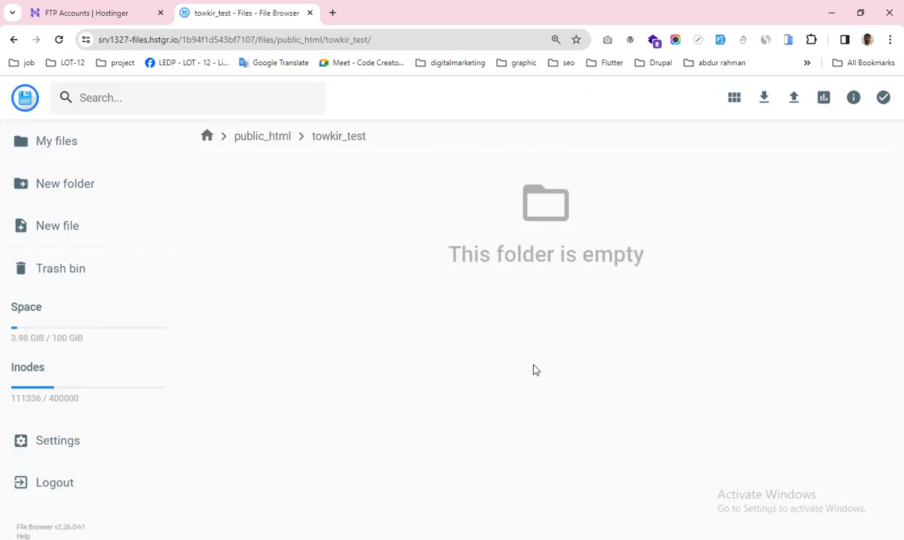
Step: Delete bookhtml.pdf from public_html and select the towkir_test folder
{"action": "left_click", "coordinate": [271, 139]}
{"action": "scroll", "coordinate": [398, 349], "scroll_direction": "down", "scroll_amount": 5}
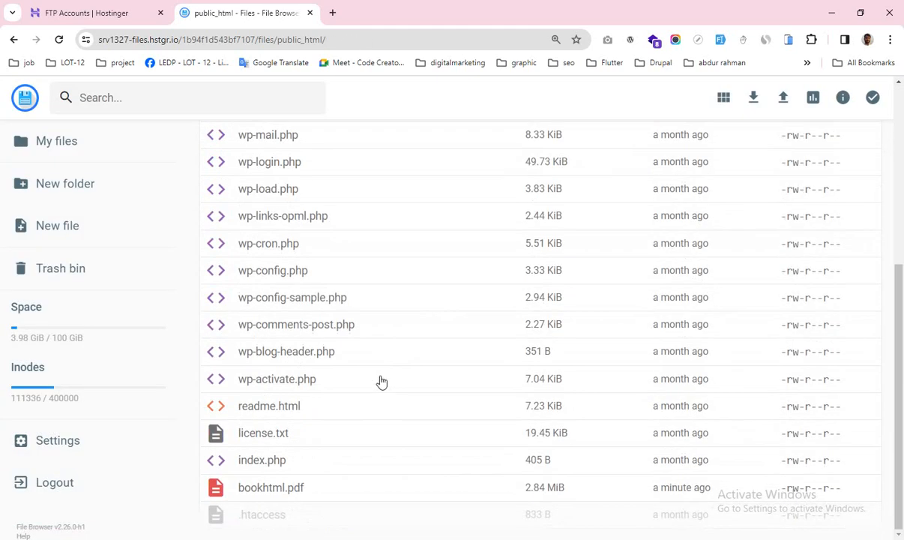
{"action": "left_click", "coordinate": [316, 489]}
{"action": "left_click", "coordinate": [693, 97]}
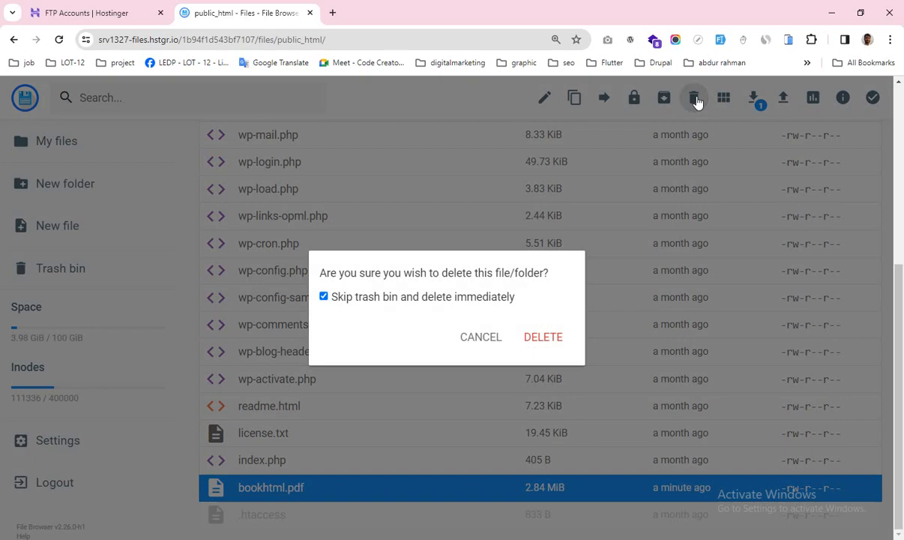
{"action": "left_click", "coordinate": [543, 337]}
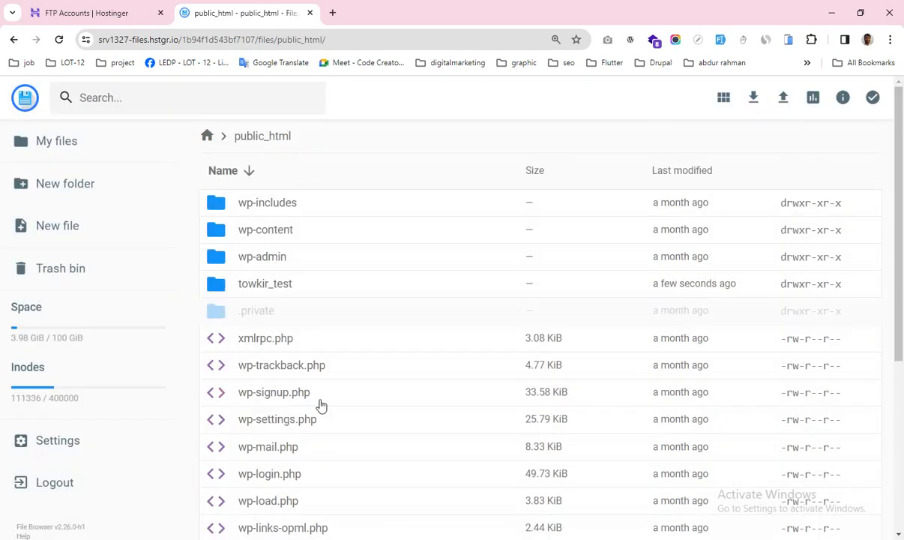
{"action": "left_click", "coordinate": [327, 286]}
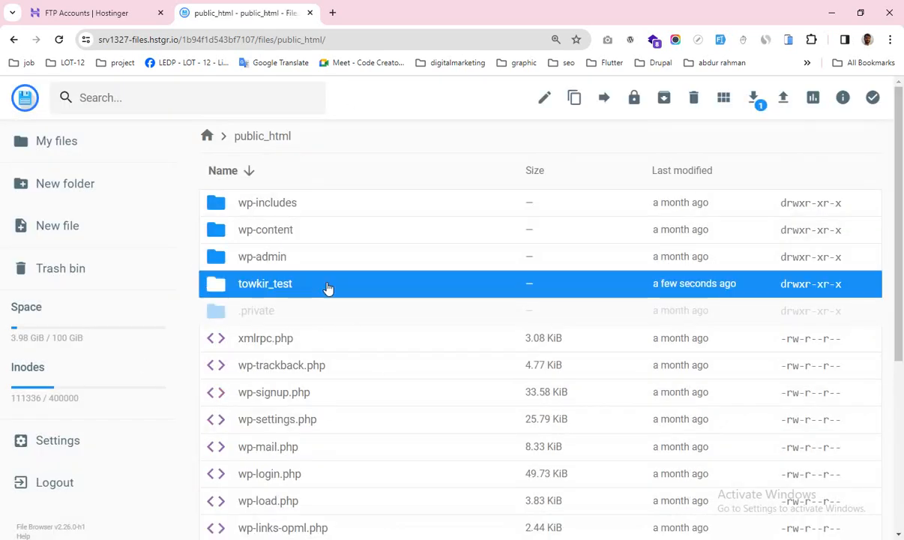
Step: Go to the FTP Accounts page and put the cursor in the new account's Directory field
{"action": "left_click", "coordinate": [139, 6]}
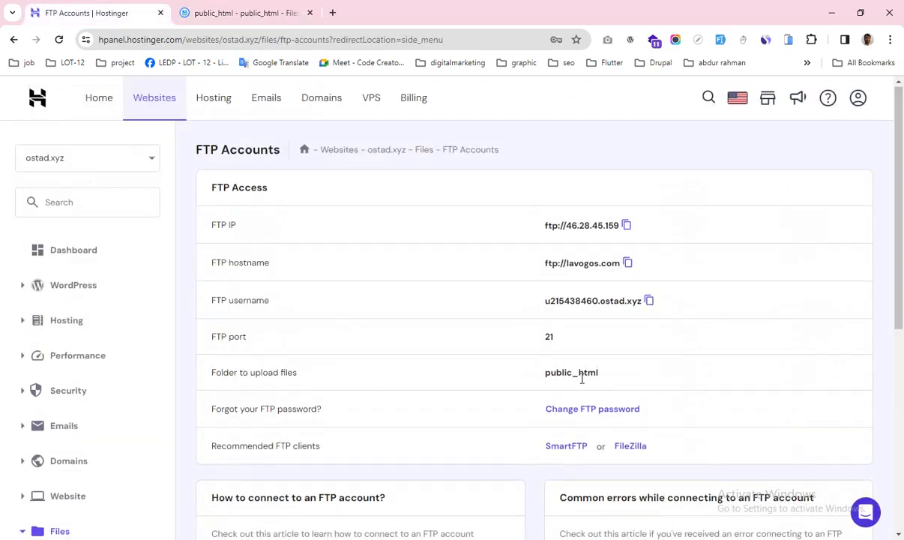
{"action": "scroll", "coordinate": [593, 352], "scroll_direction": "down", "scroll_amount": 4}
{"action": "scroll", "coordinate": [438, 420], "scroll_direction": "down", "scroll_amount": 2}
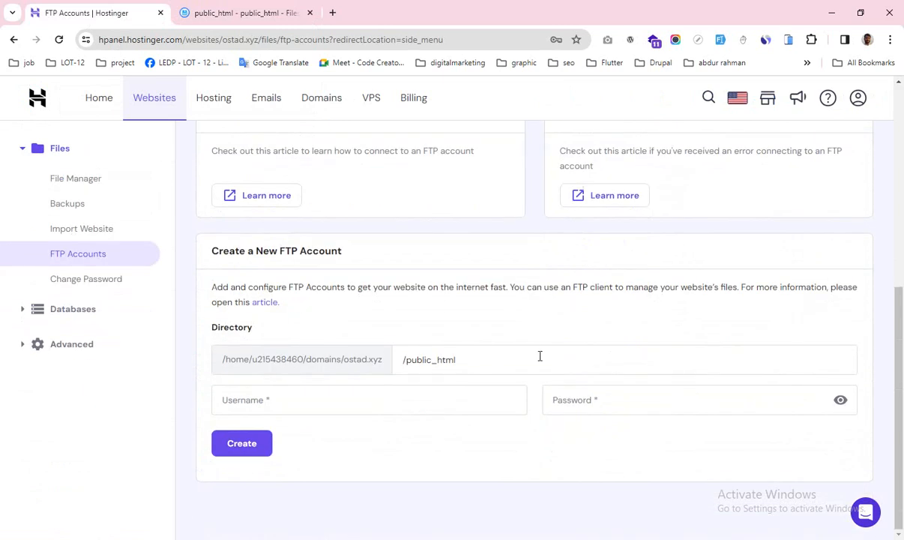
{"action": "left_click", "coordinate": [472, 359]}
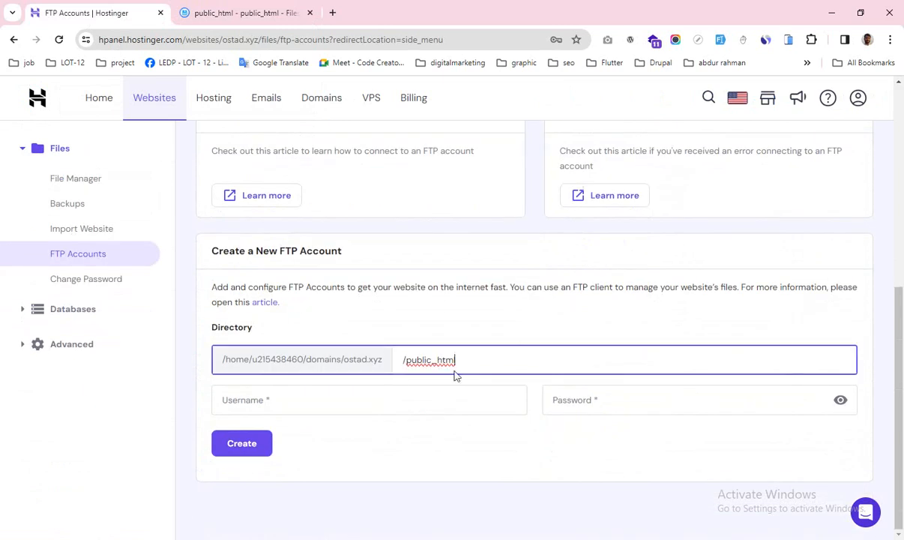
Step: Check the file browser tab, then return to the new FTP account form
{"action": "left_click", "coordinate": [282, 10]}
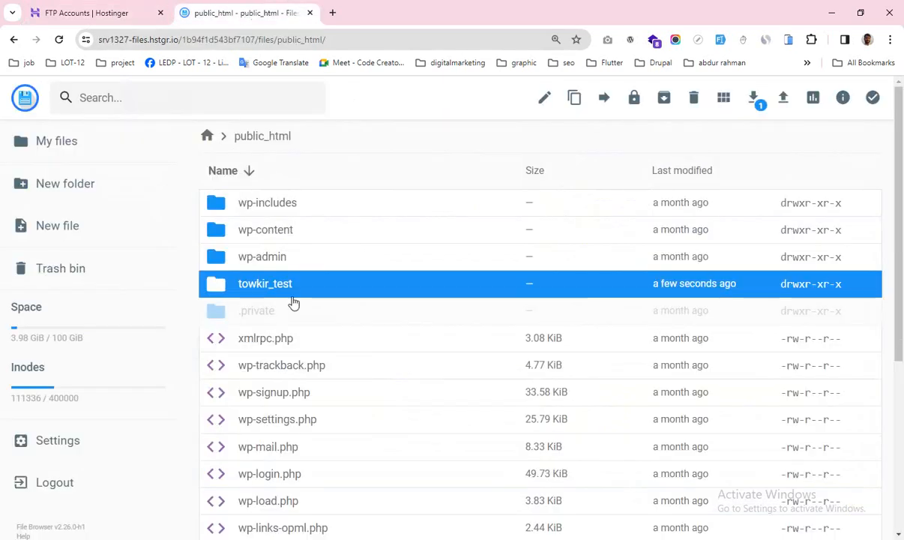
{"action": "left_click", "coordinate": [12, 12]}
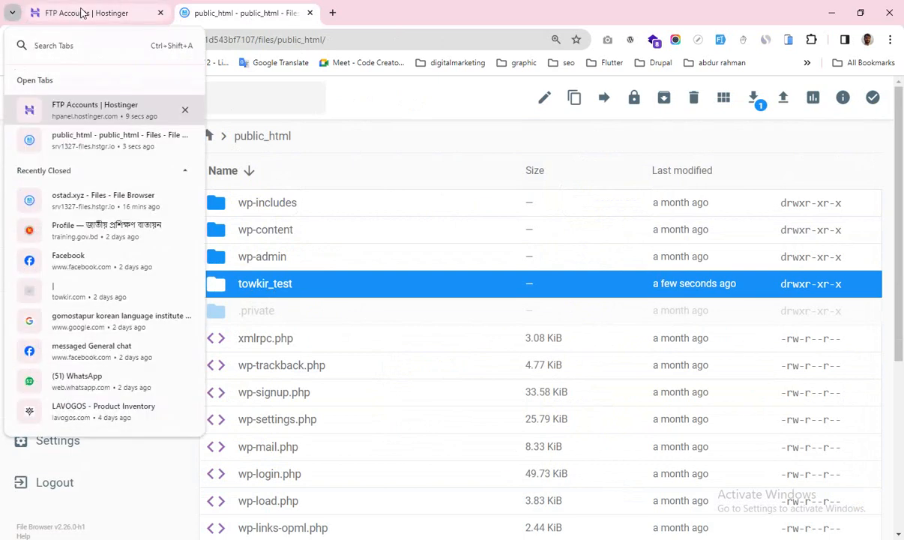
{"action": "left_click", "coordinate": [82, 13]}
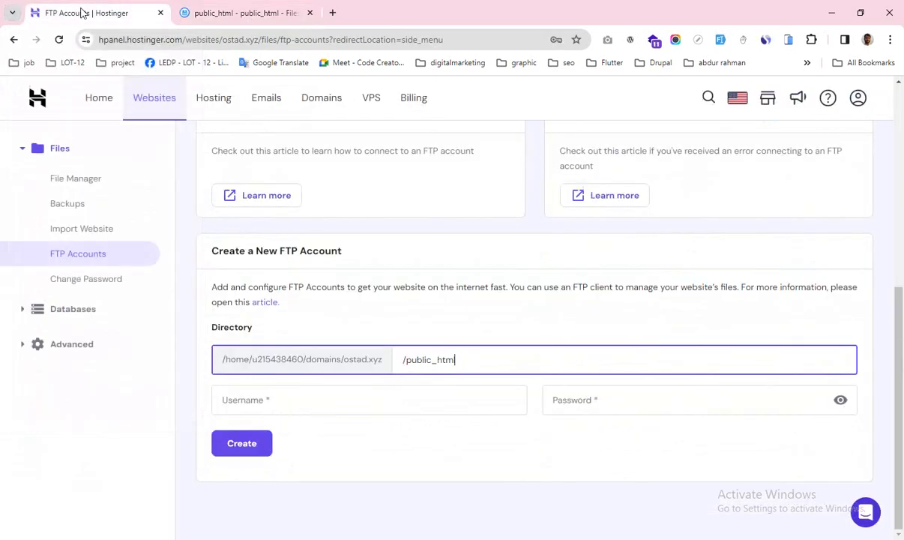
{"action": "left_click", "coordinate": [204, 15]}
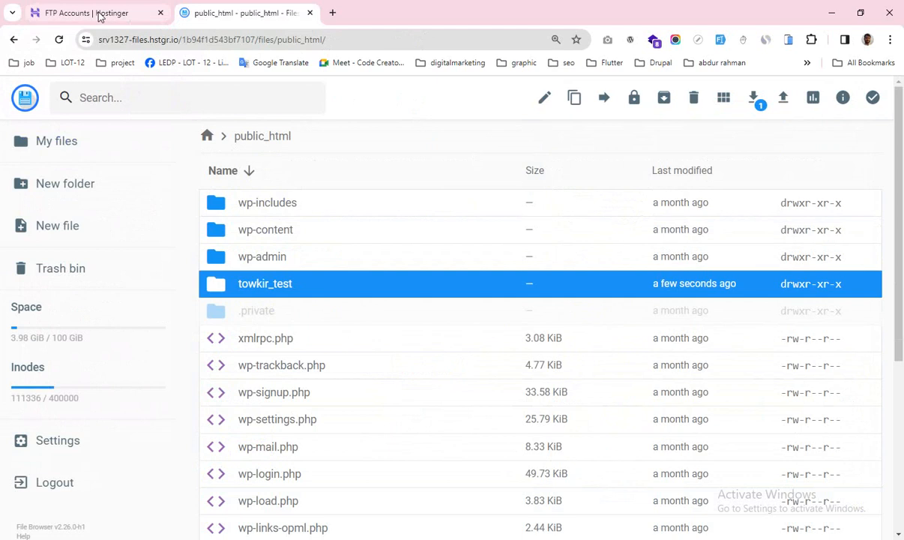
{"action": "left_click", "coordinate": [107, 13]}
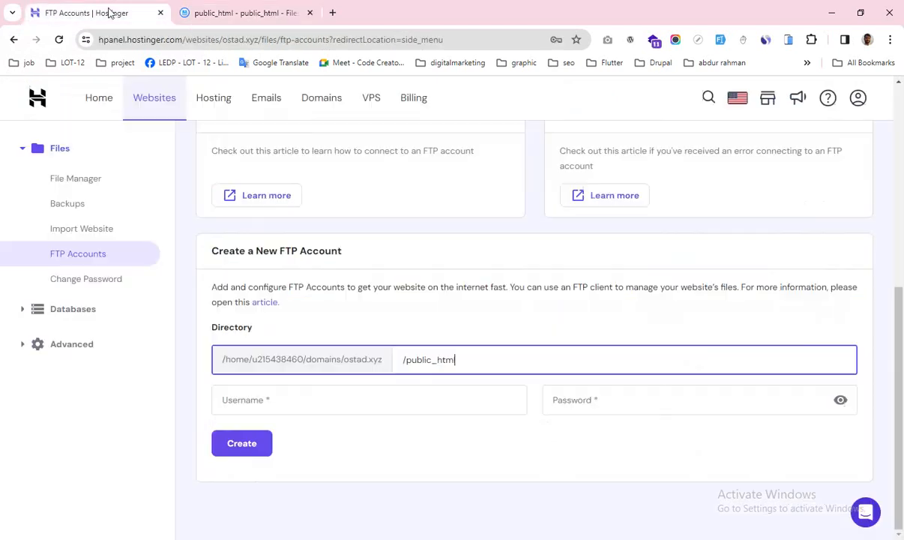
Step: Change the directory to /public_html/towkir_test, then review the form with Username still empty
{"action": "type", "text": "l/towkir_test"}
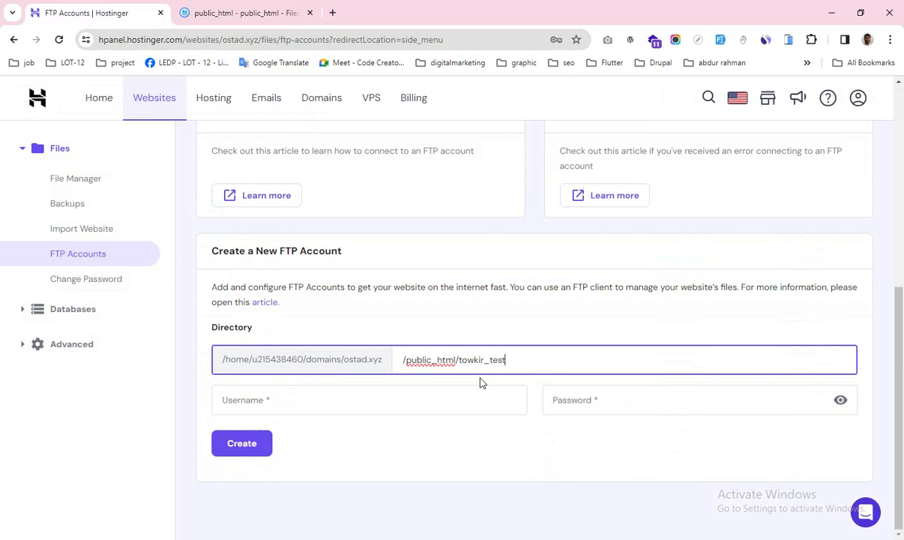
{"action": "left_click", "coordinate": [252, 395]}
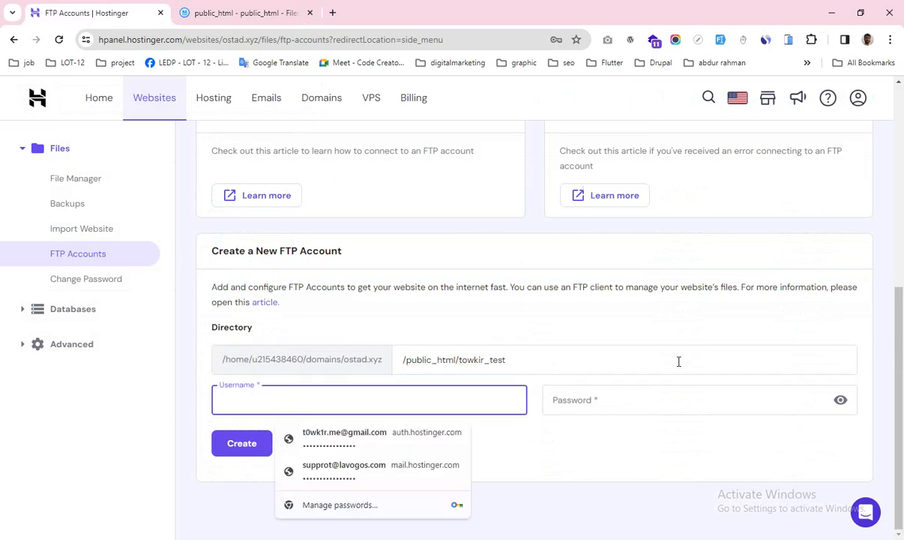
{"action": "left_click", "coordinate": [576, 476]}
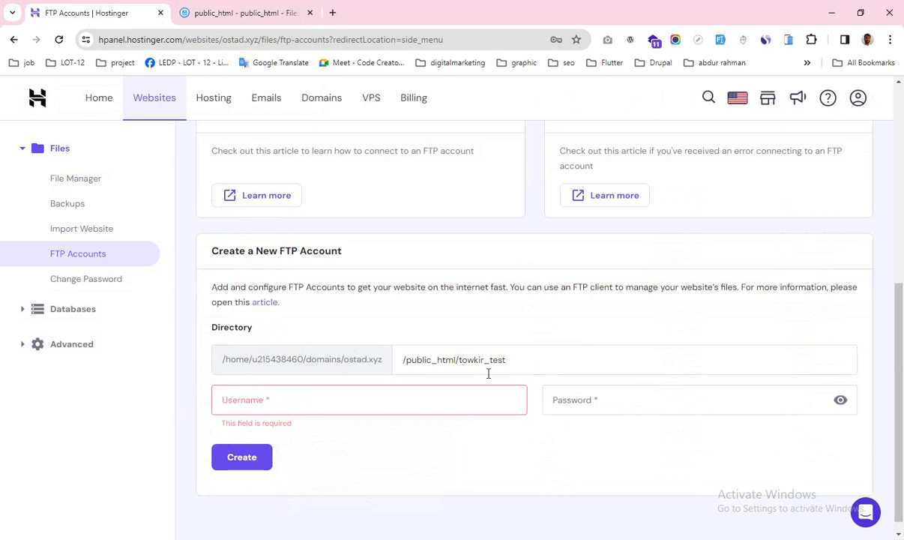
{"action": "scroll", "coordinate": [488, 373], "scroll_direction": "up", "scroll_amount": 5}
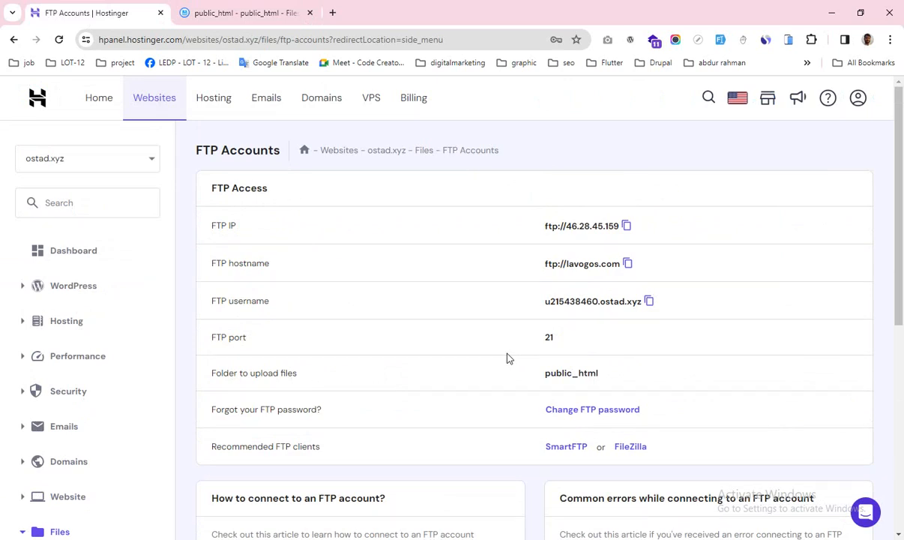
{"action": "scroll", "coordinate": [513, 345], "scroll_direction": "down", "scroll_amount": 5}
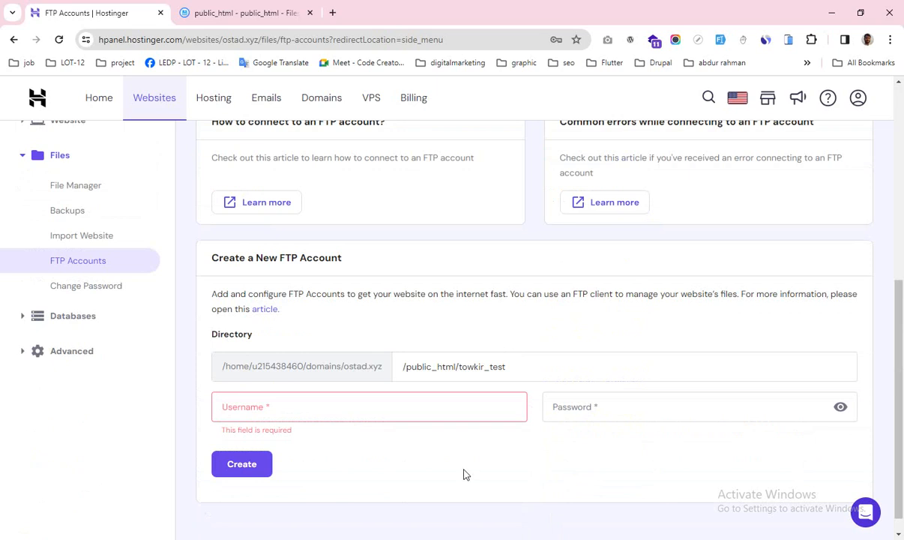